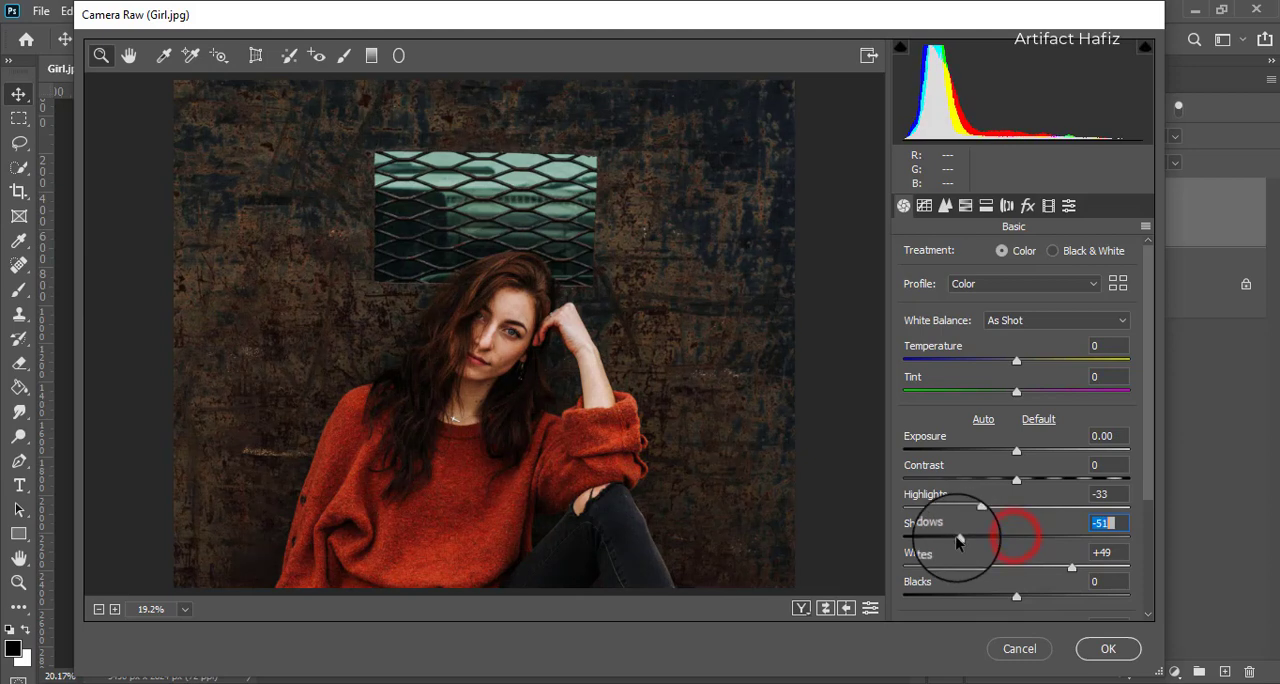
Step: Set the basic adjustments to Blacks +4, Shadows -56, Texture +3 and Vibrance -12
mouse_move(1016, 600)
mouse_down()
mouse_move(1040, 595)
mouse_move(1006, 598)
mouse_move(1015, 593)
mouse_up()
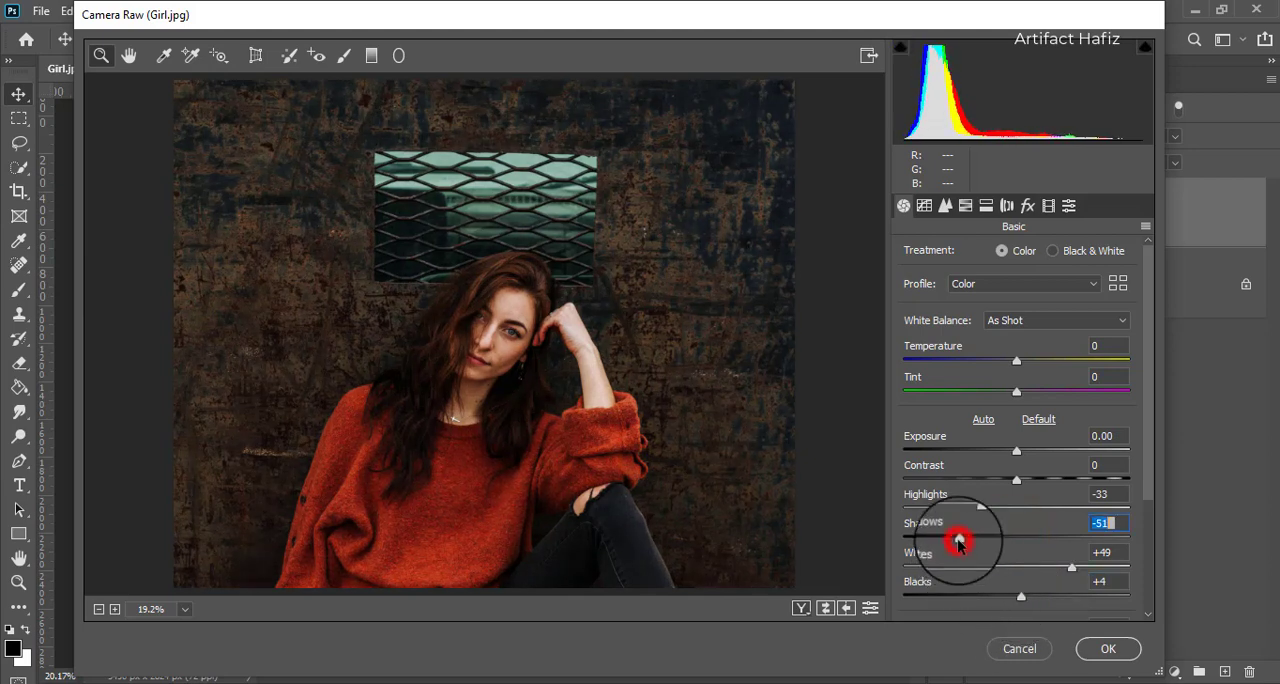
drag(958, 542, 953, 540)
drag(1154, 410, 1143, 538)
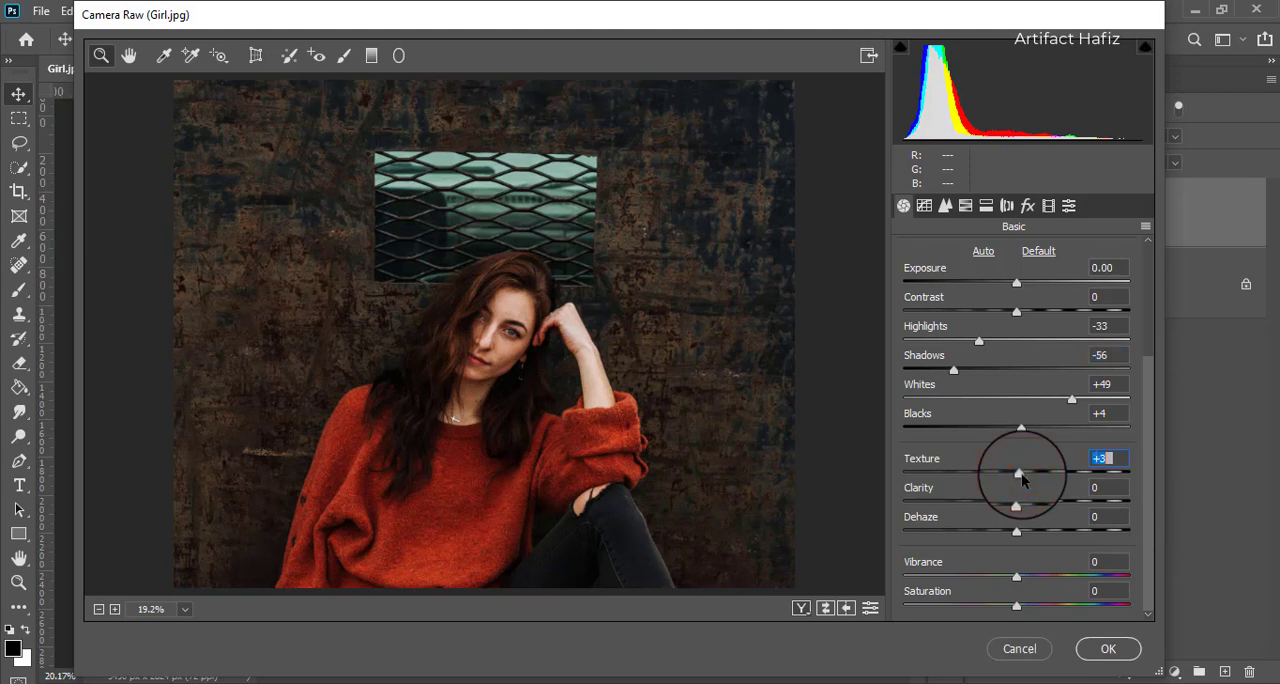
drag(1016, 578, 1004, 580)
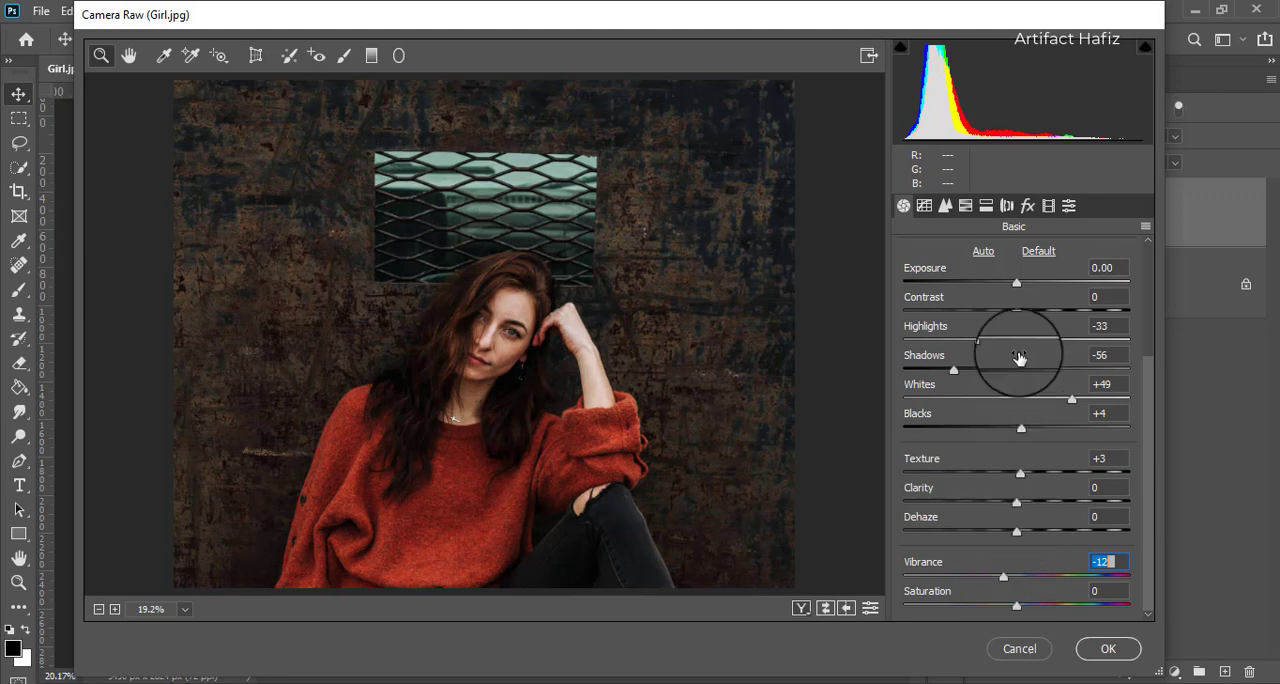
Step: Set the HSL saturation to Reds +19, Oranges +4, Yellows +37, Greens +23, Aquas +50 and Blues +38
click(946, 206)
click(972, 256)
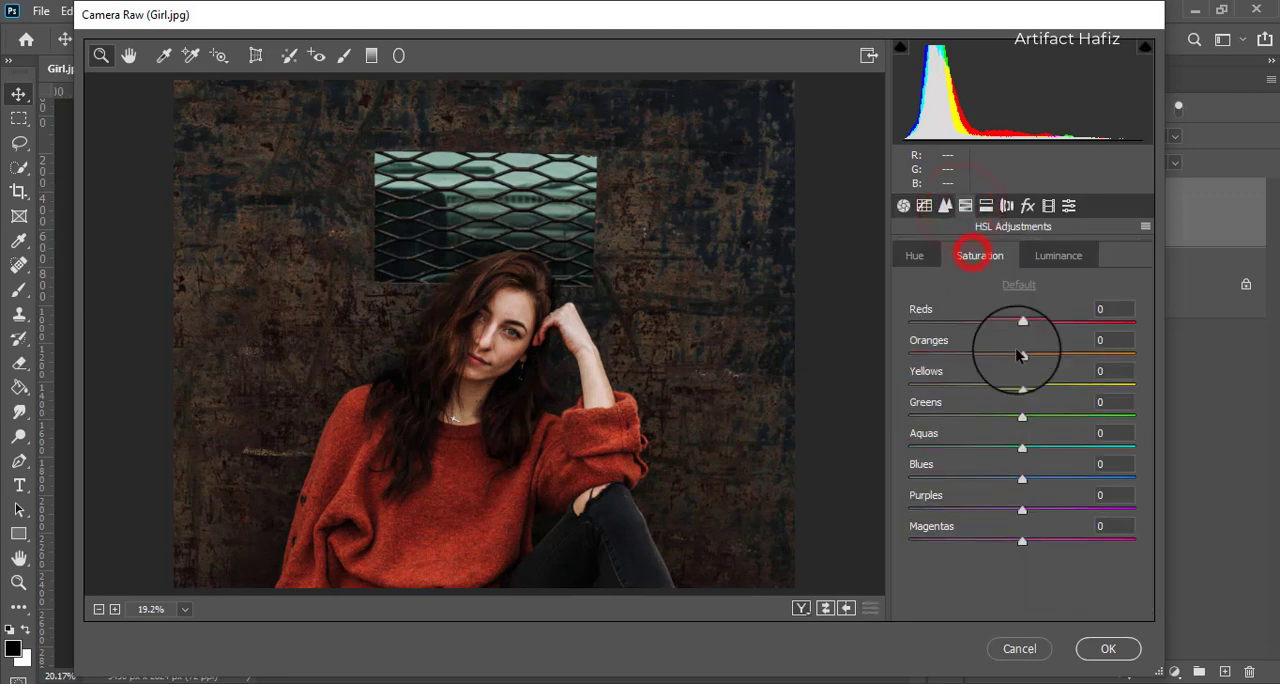
drag(1027, 358, 1033, 360)
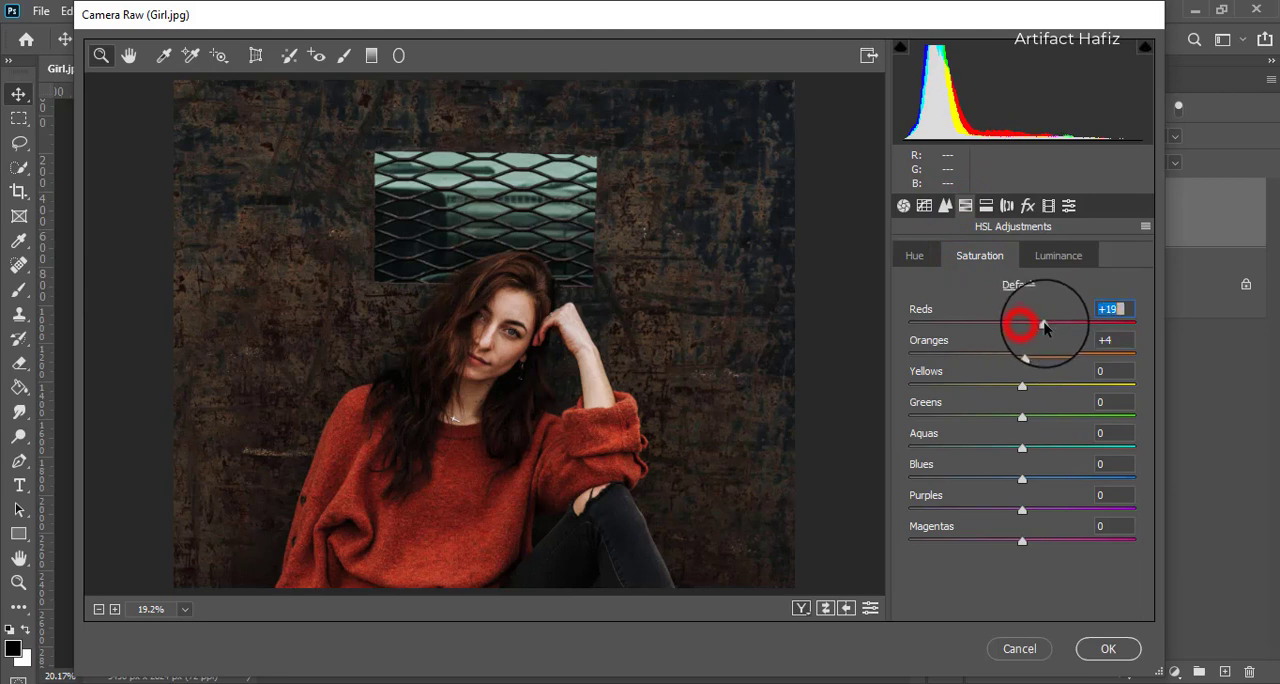
drag(1022, 386, 1076, 447)
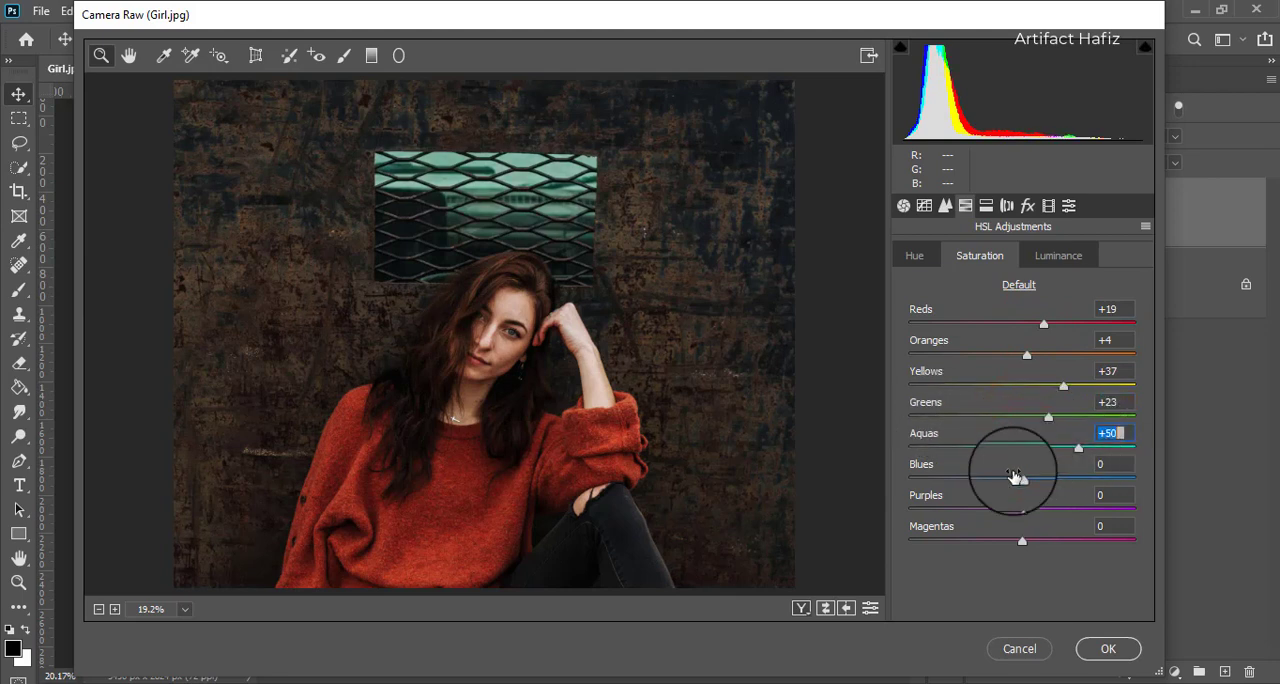
drag(1022, 479, 1062, 479)
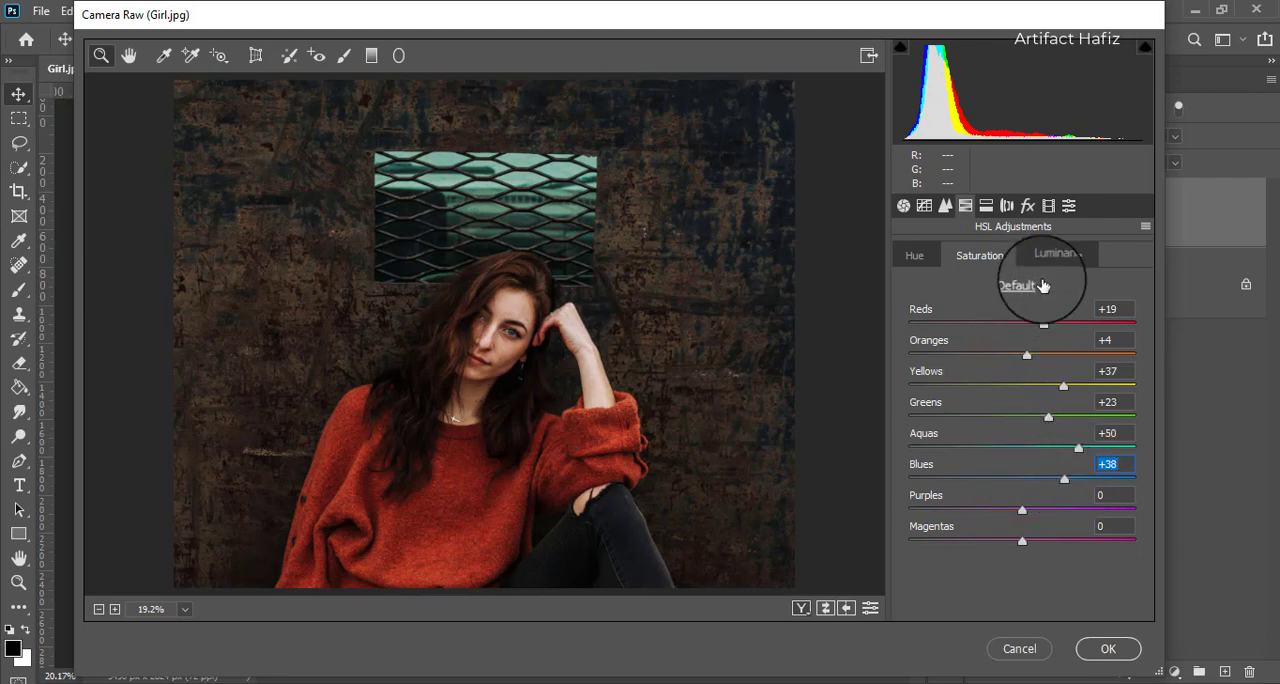
Step: Set the HSL luminance to Reds -10, Oranges +3, Yellows -100, Greens -30 and Aquas -100, and the Aquas hue to -29
click(1046, 259)
drag(1025, 362, 1030, 350)
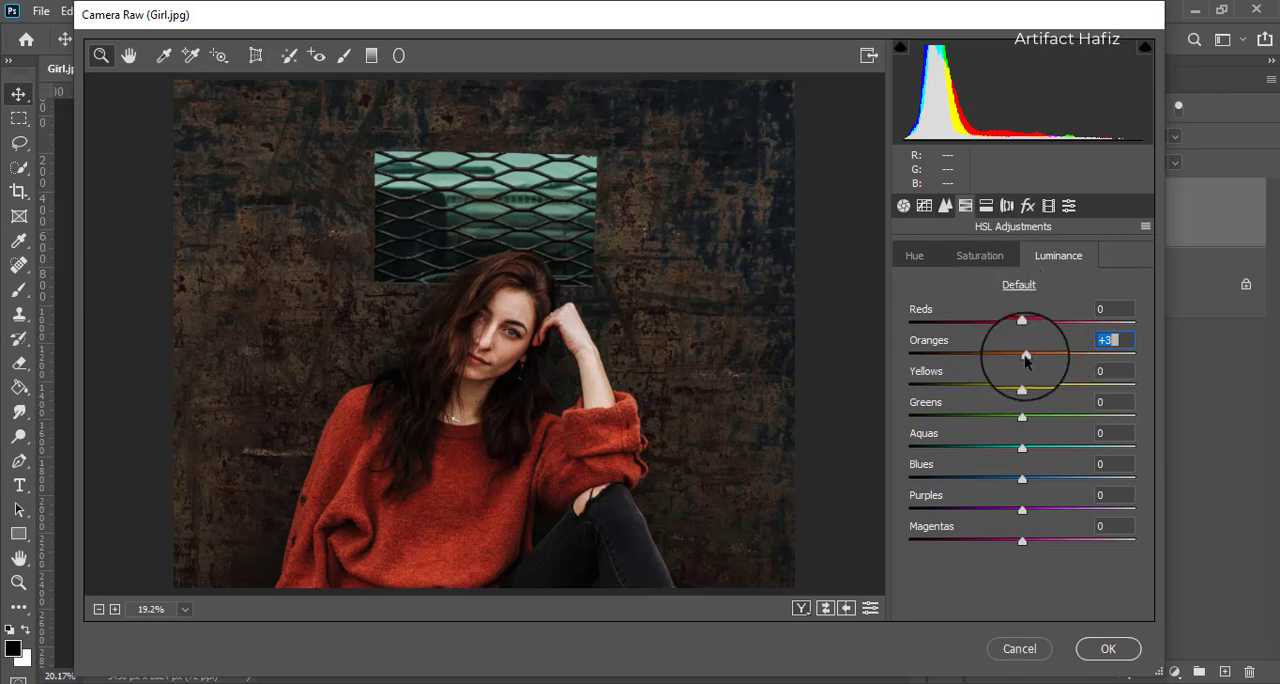
drag(1022, 322, 1005, 326)
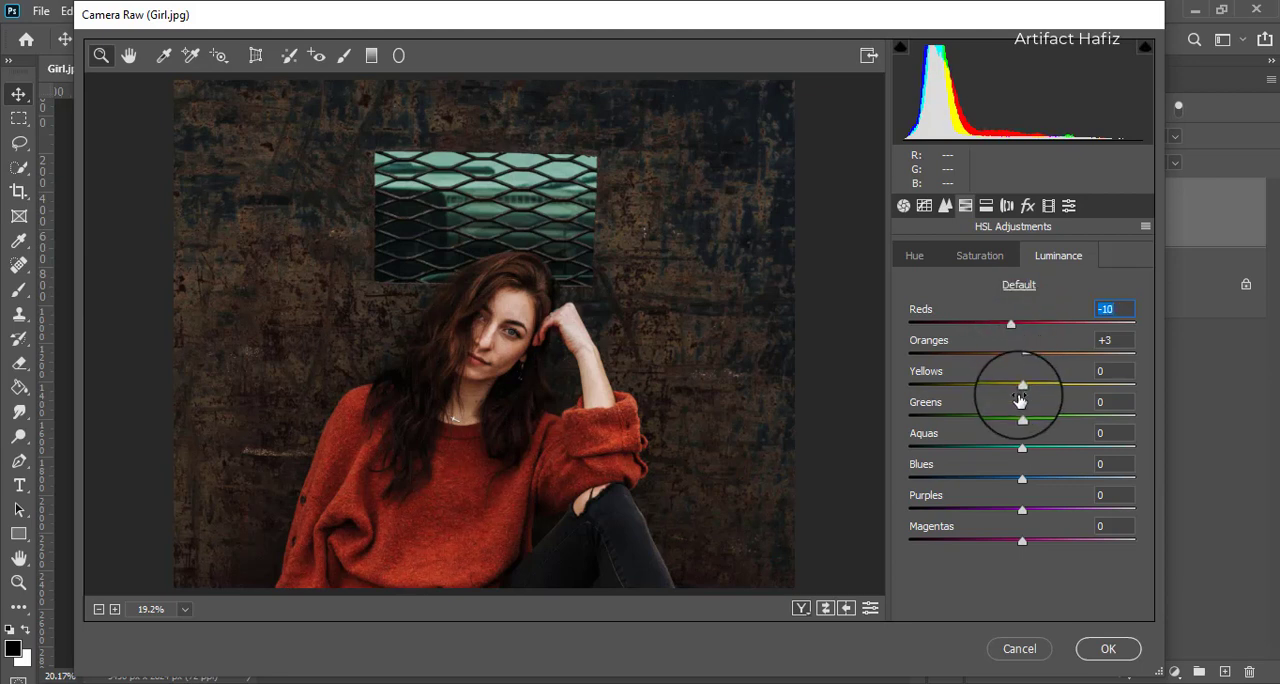
drag(1022, 386, 861, 393)
drag(1017, 417, 907, 449)
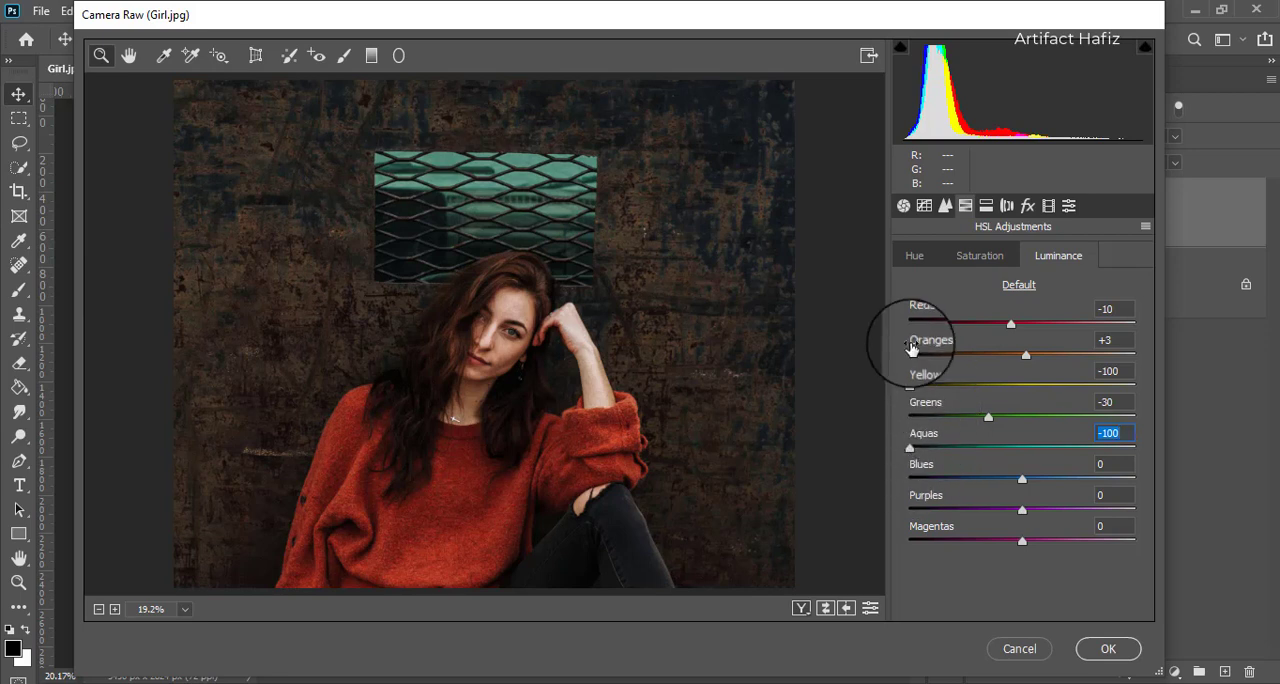
click(910, 260)
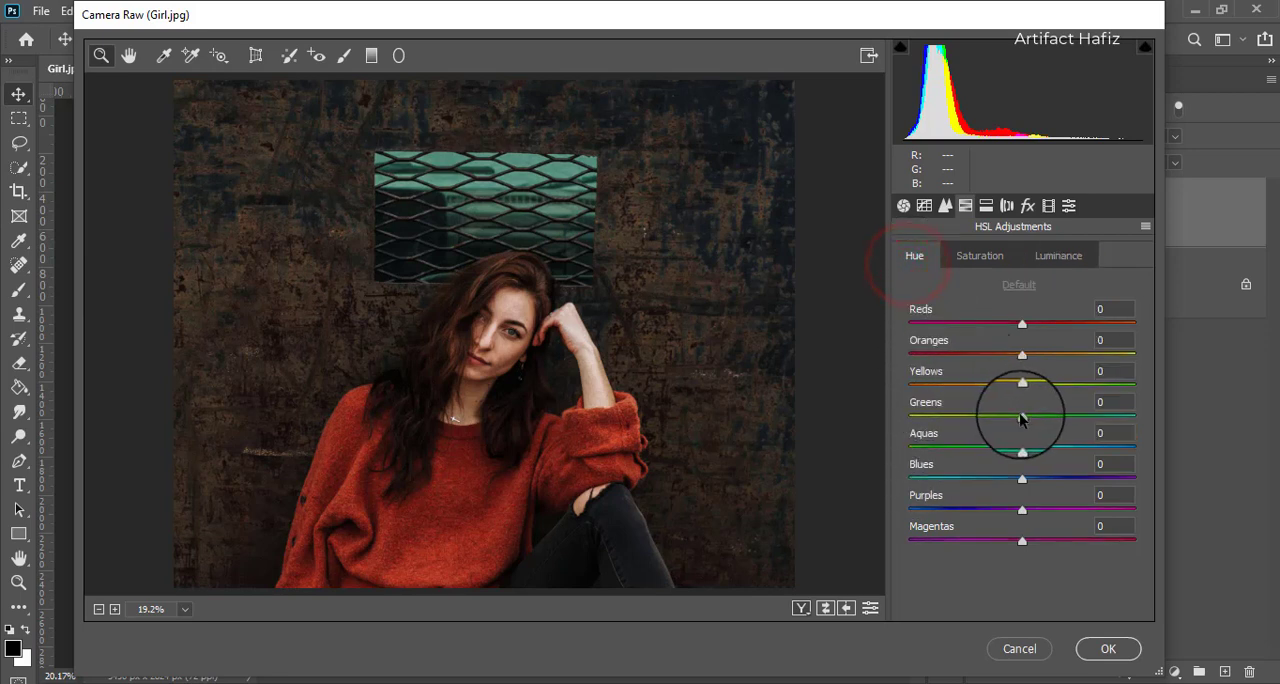
drag(1024, 448, 993, 451)
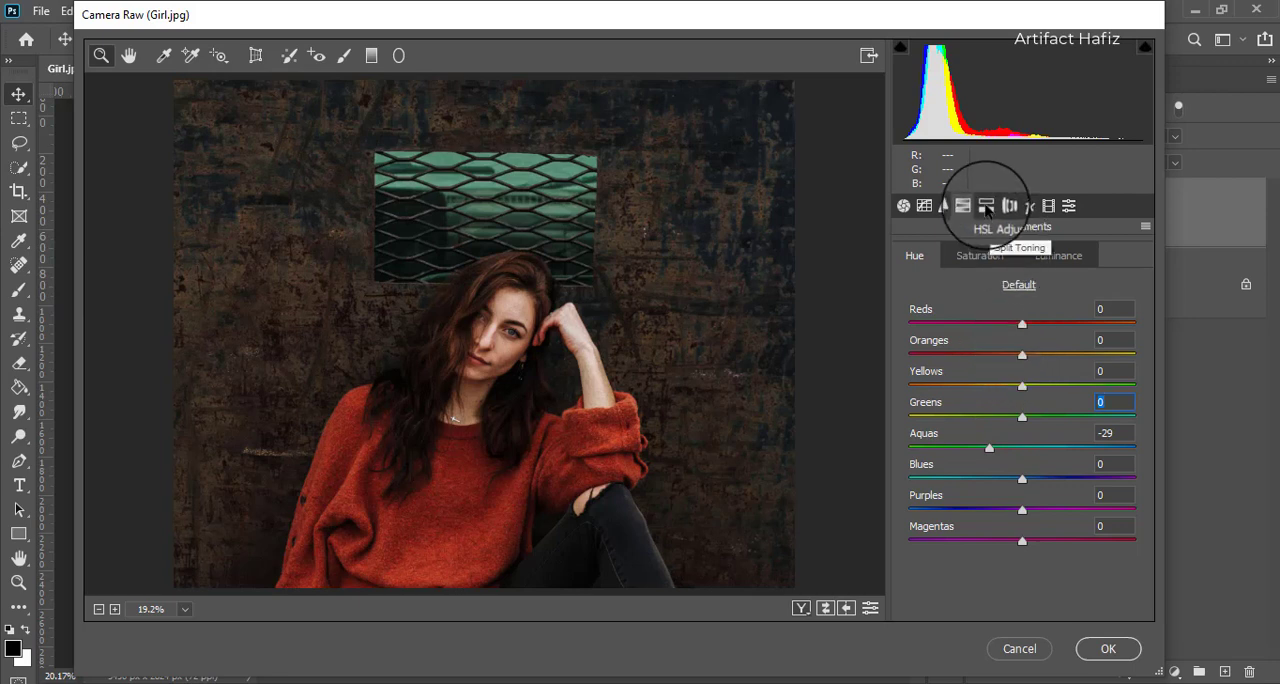
Step: Split-tone the highlights with hue 41 and saturation 10
click(986, 207)
drag(909, 312, 948, 321)
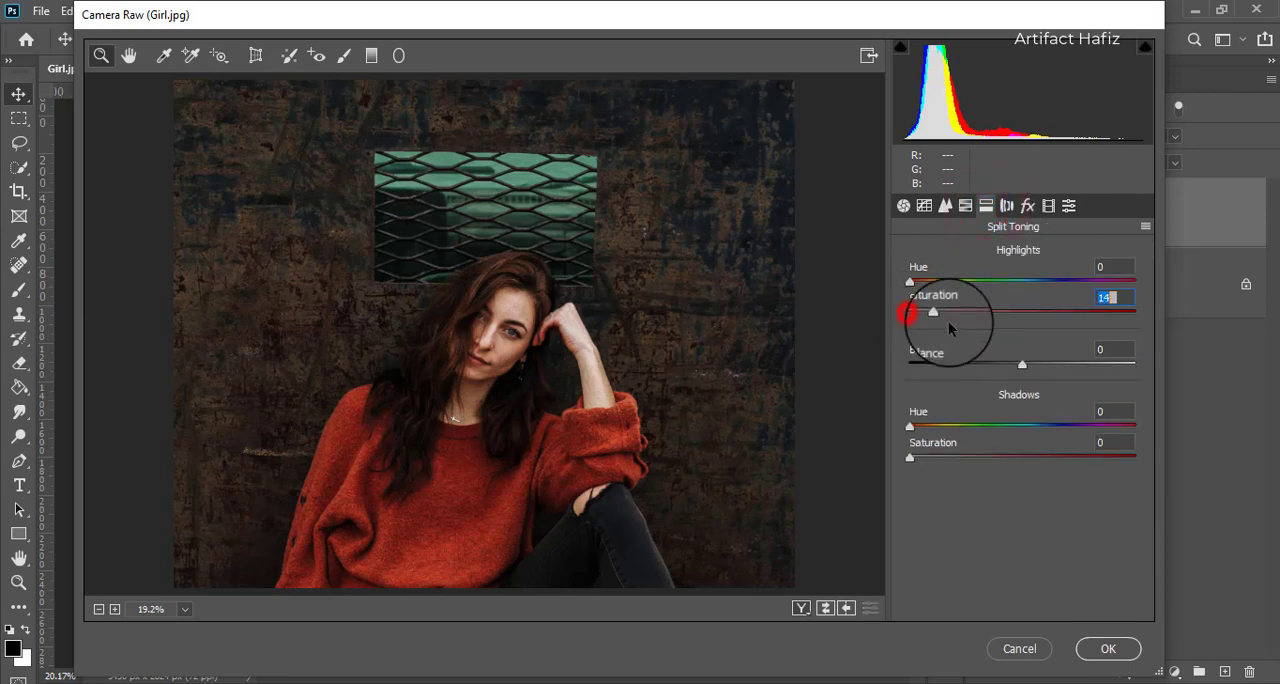
drag(909, 279, 925, 283)
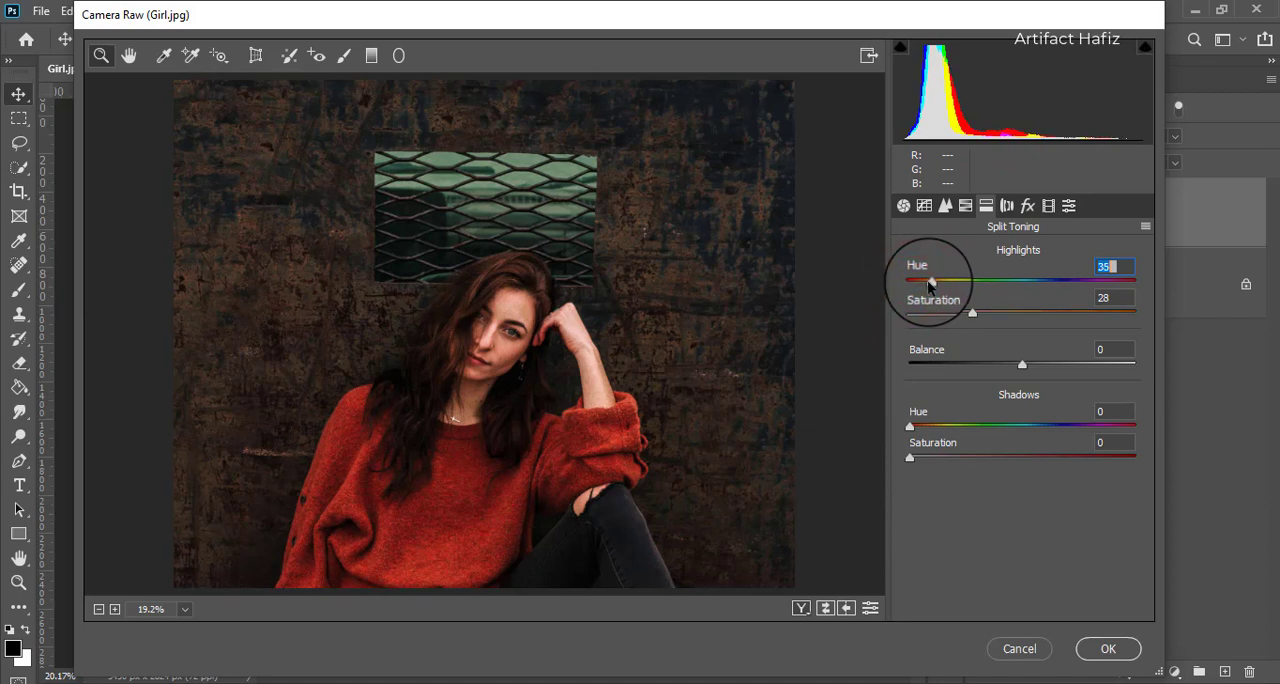
drag(972, 313, 936, 316)
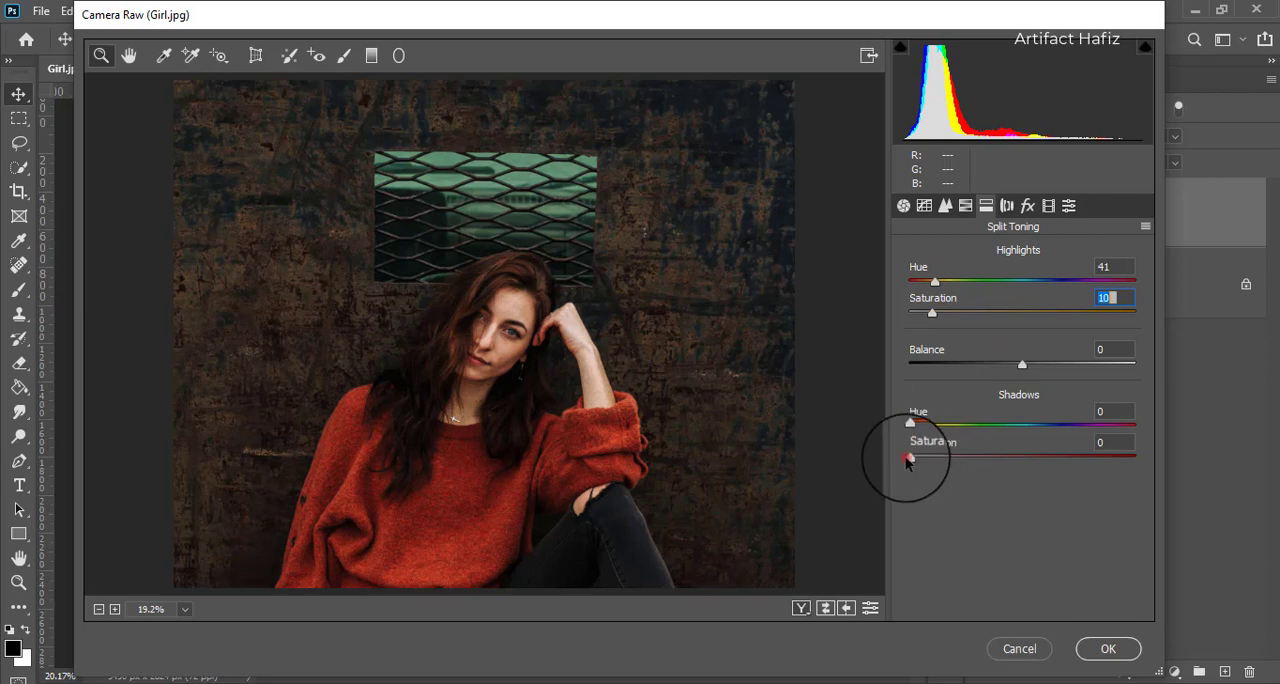
Step: Split-tone the shadows with hue 222 and saturation 14
drag(908, 459, 1057, 457)
drag(909, 423, 1047, 431)
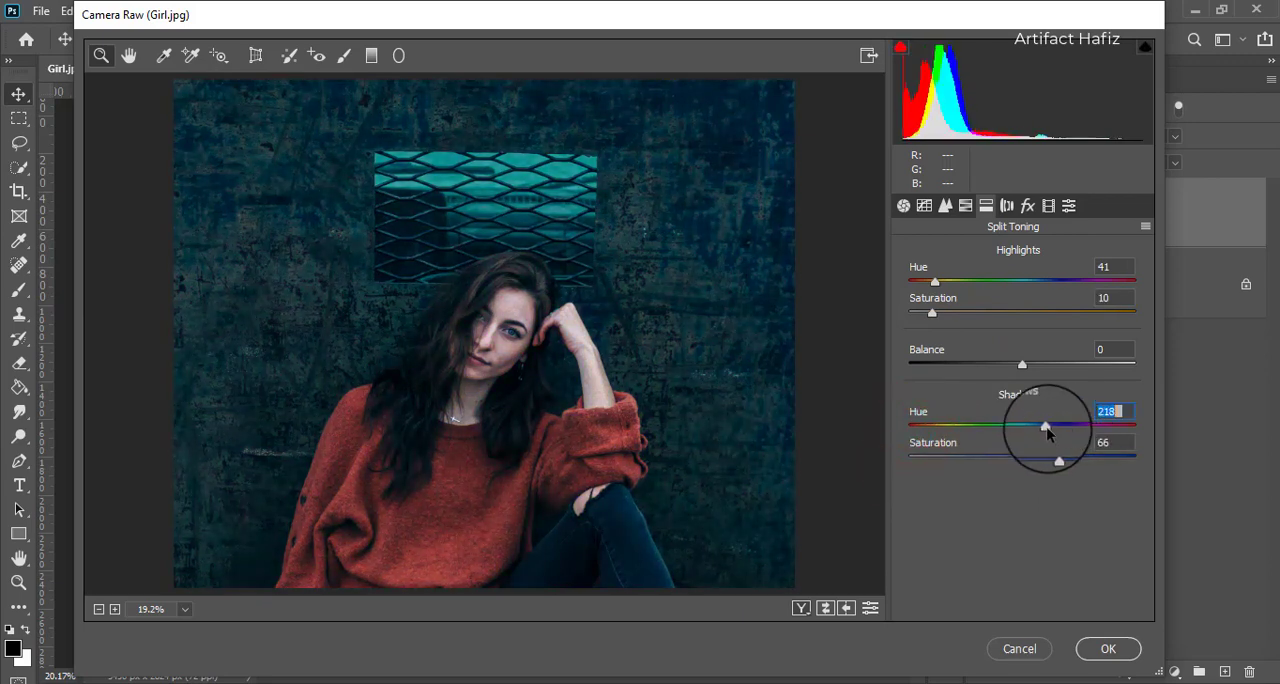
drag(1048, 429, 942, 460)
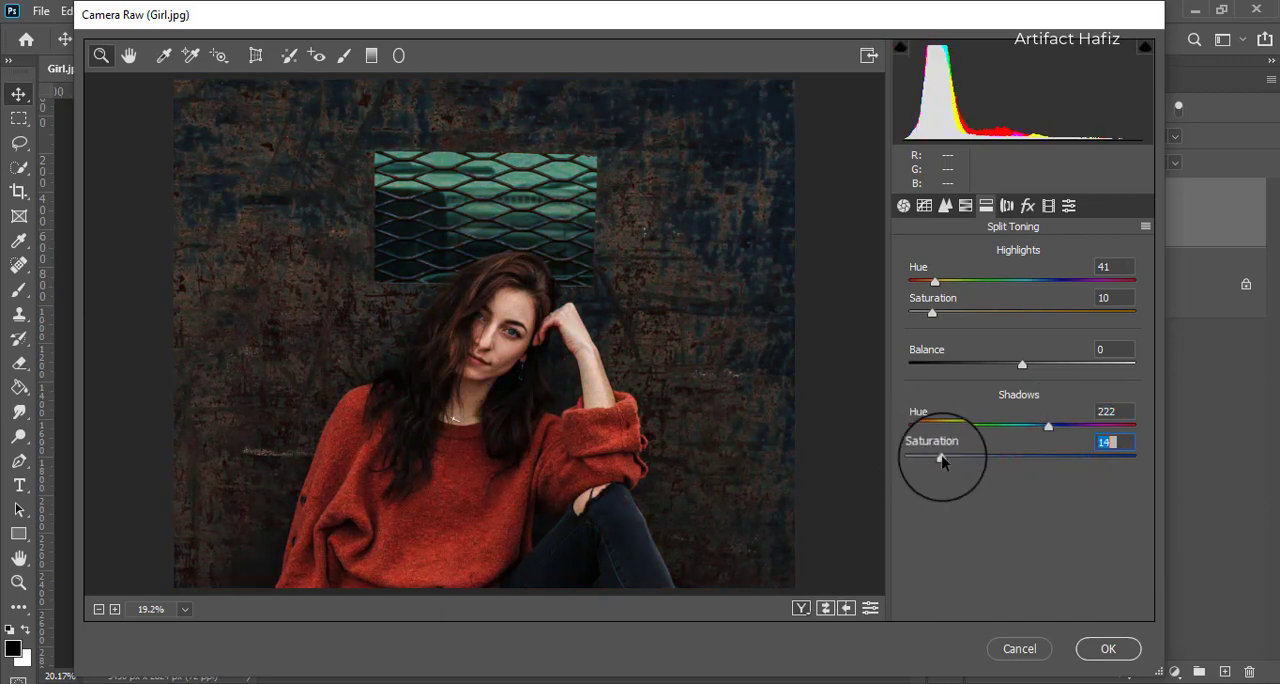
Step: Add a dark post-crop vignette with amount -56, midpoint 50, roundness +72 and feather 70
click(1029, 206)
drag(1022, 450, 960, 451)
drag(1022, 543, 1100, 508)
mouse_move(1016, 482)
mouse_down()
mouse_move(980, 483)
mouse_move(1019, 485)
mouse_up()
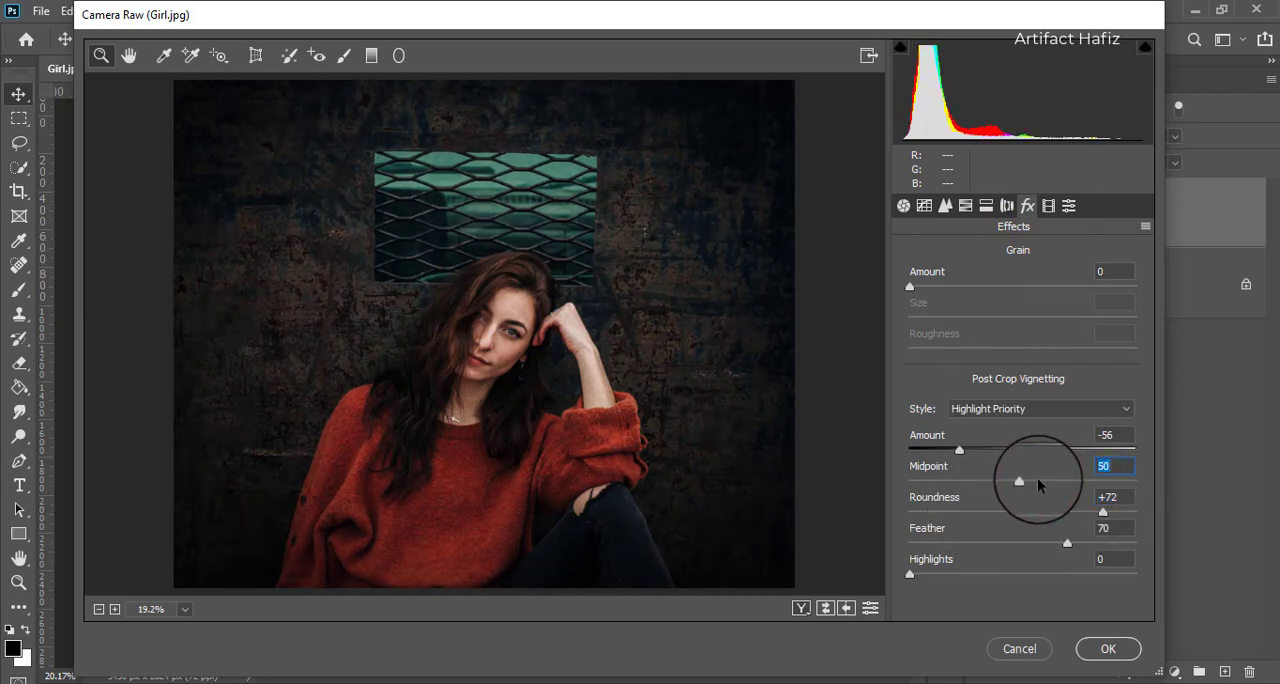
Step: Shape the RGB point tone curve by raising the black point to output 12 and adding points at 63/61 and 134/131
click(923, 205)
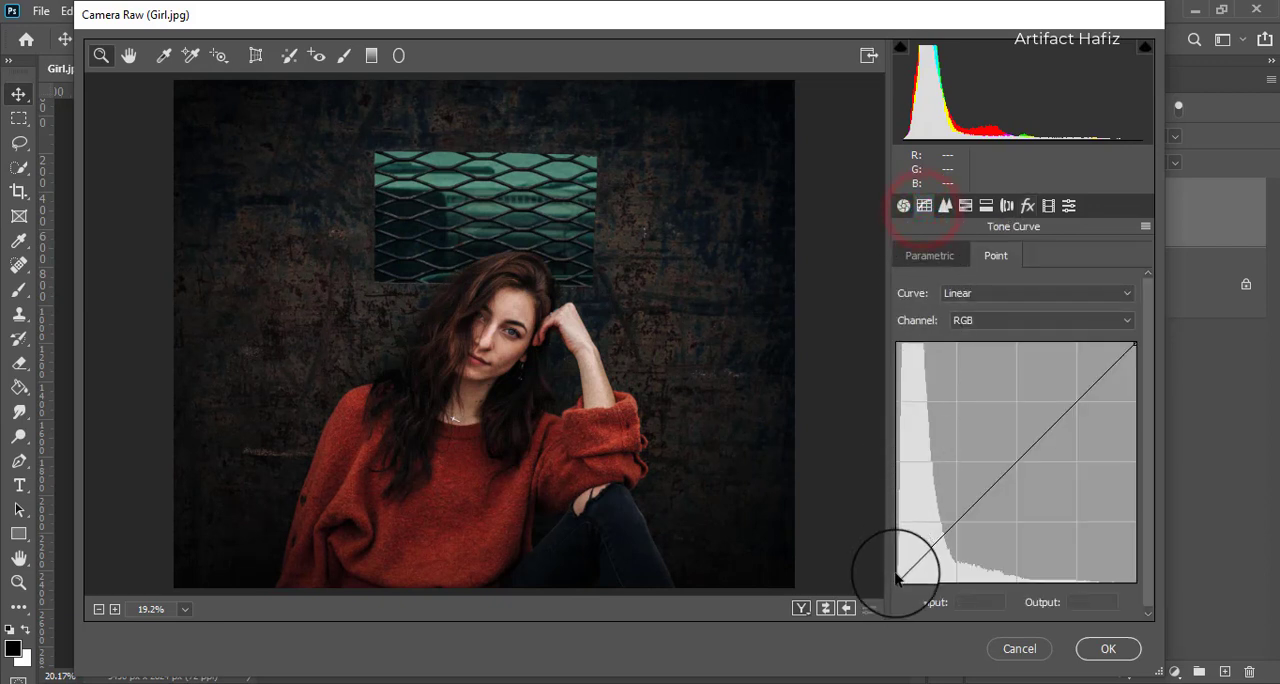
drag(898, 580, 884, 568)
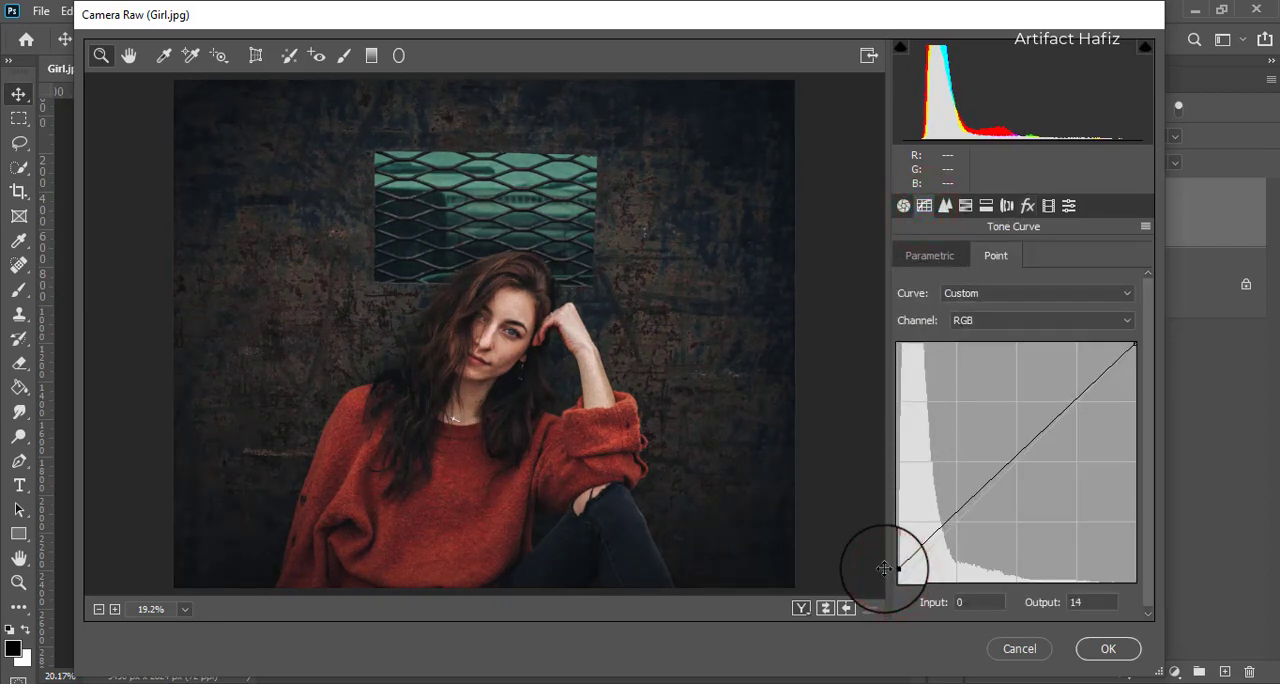
drag(956, 514, 955, 524)
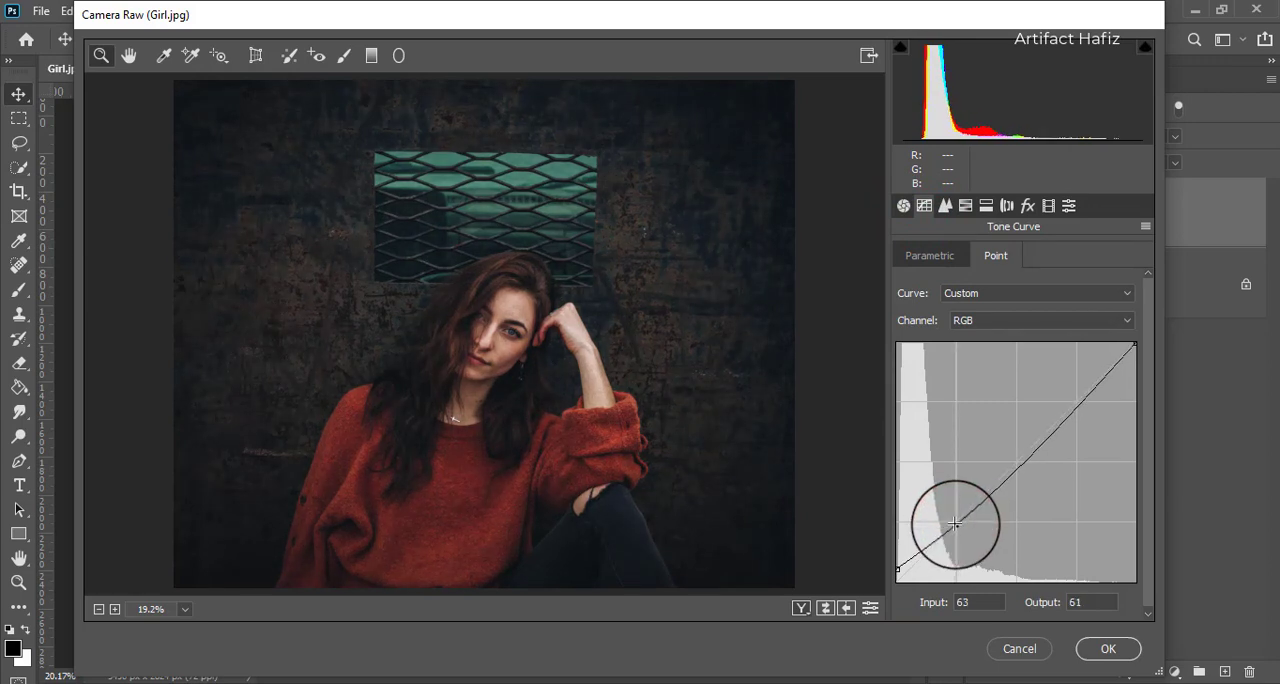
drag(1016, 461, 1021, 458)
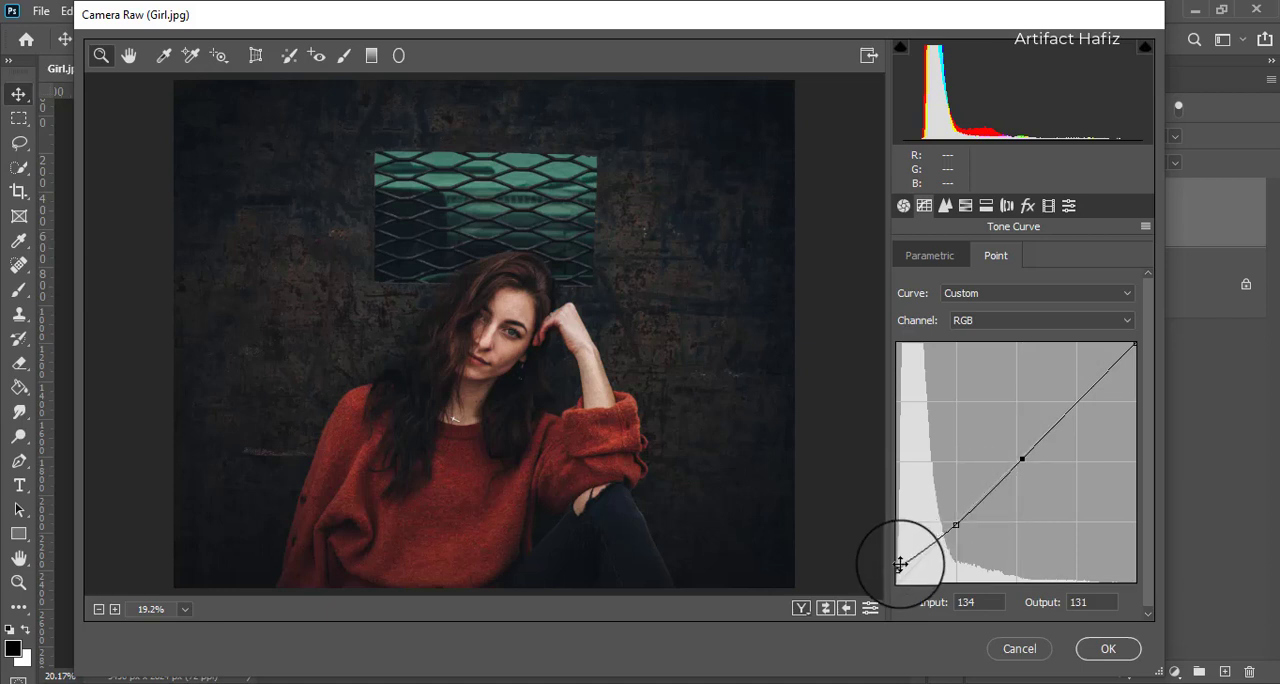
drag(897, 567, 882, 570)
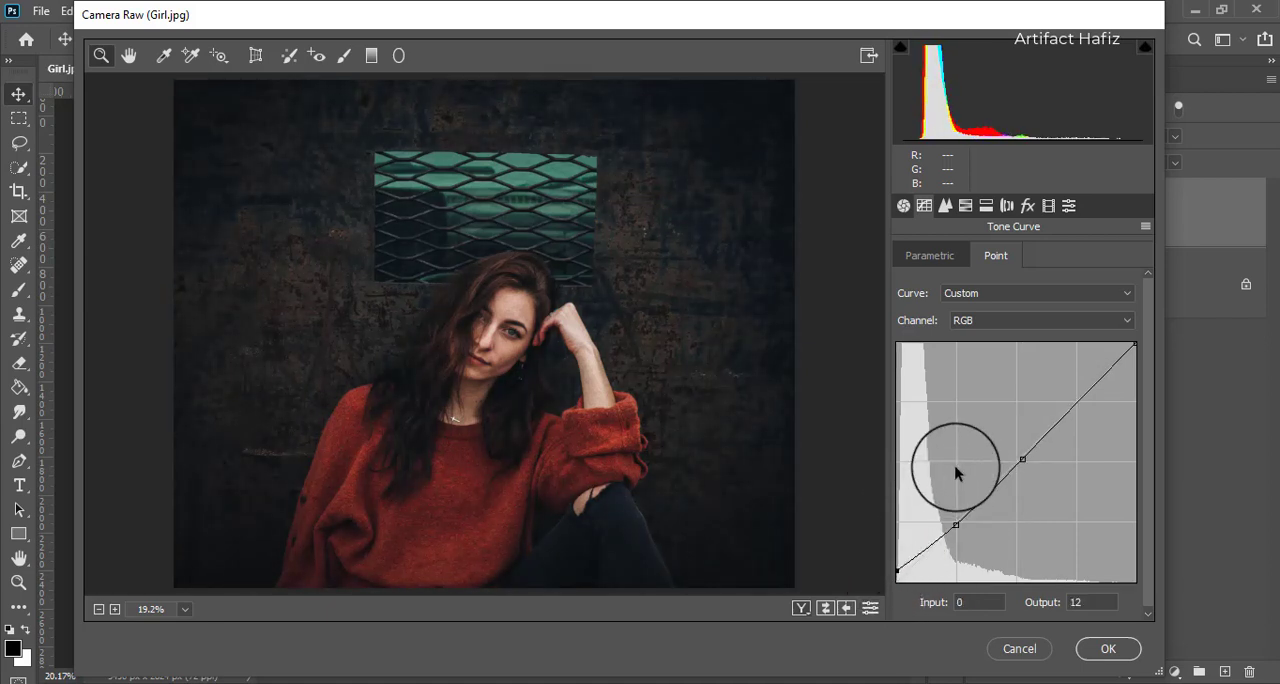
Step: Anchor the Blue channel curve near inputs 64, 128 and 193, and raise its black point to output 10
click(967, 327)
click(966, 381)
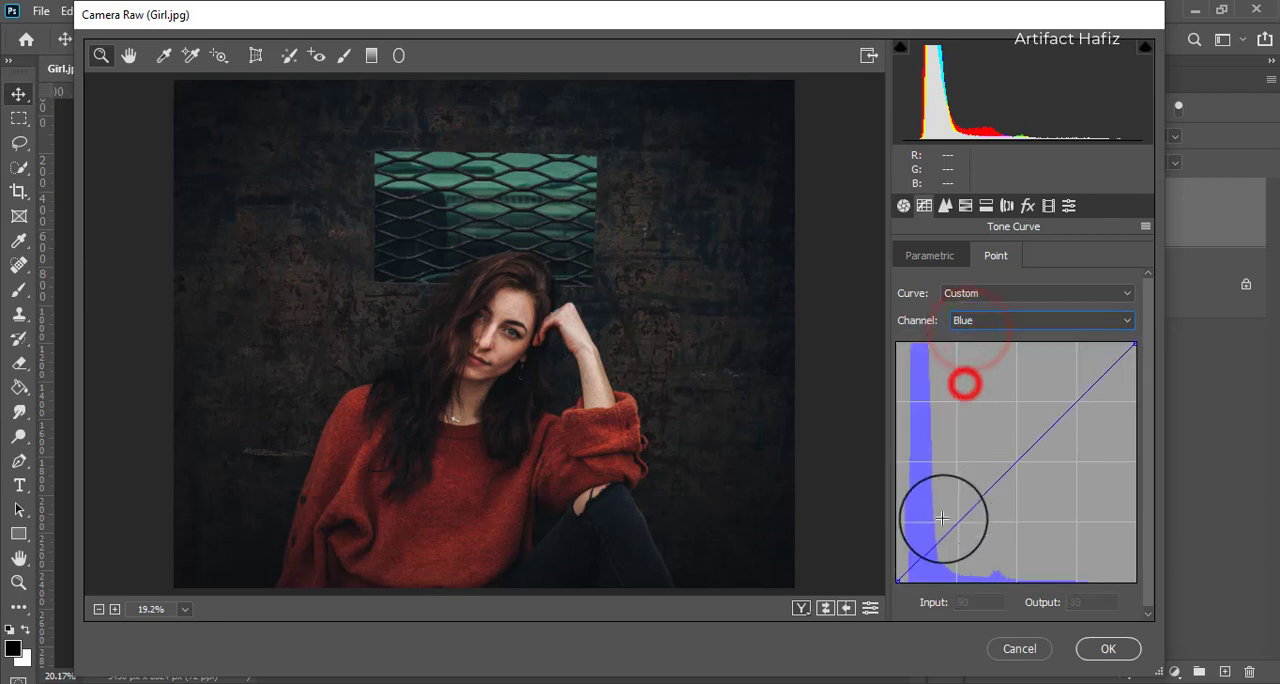
click(955, 520)
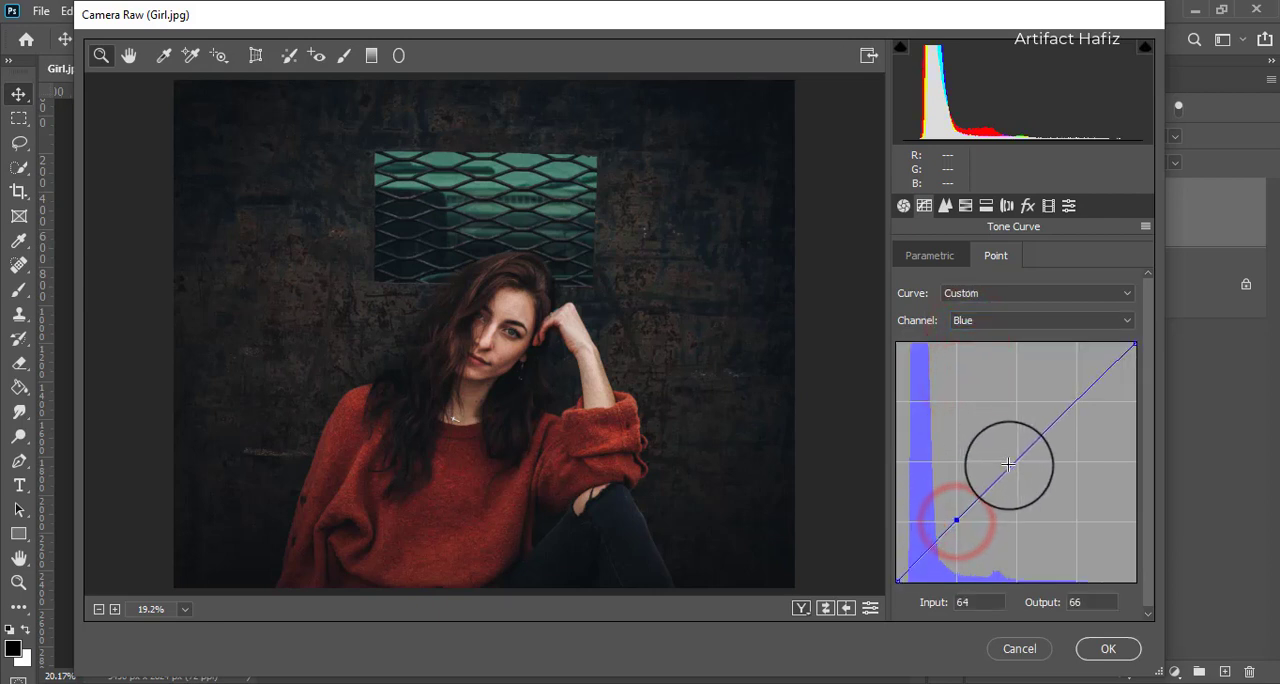
click(1014, 463)
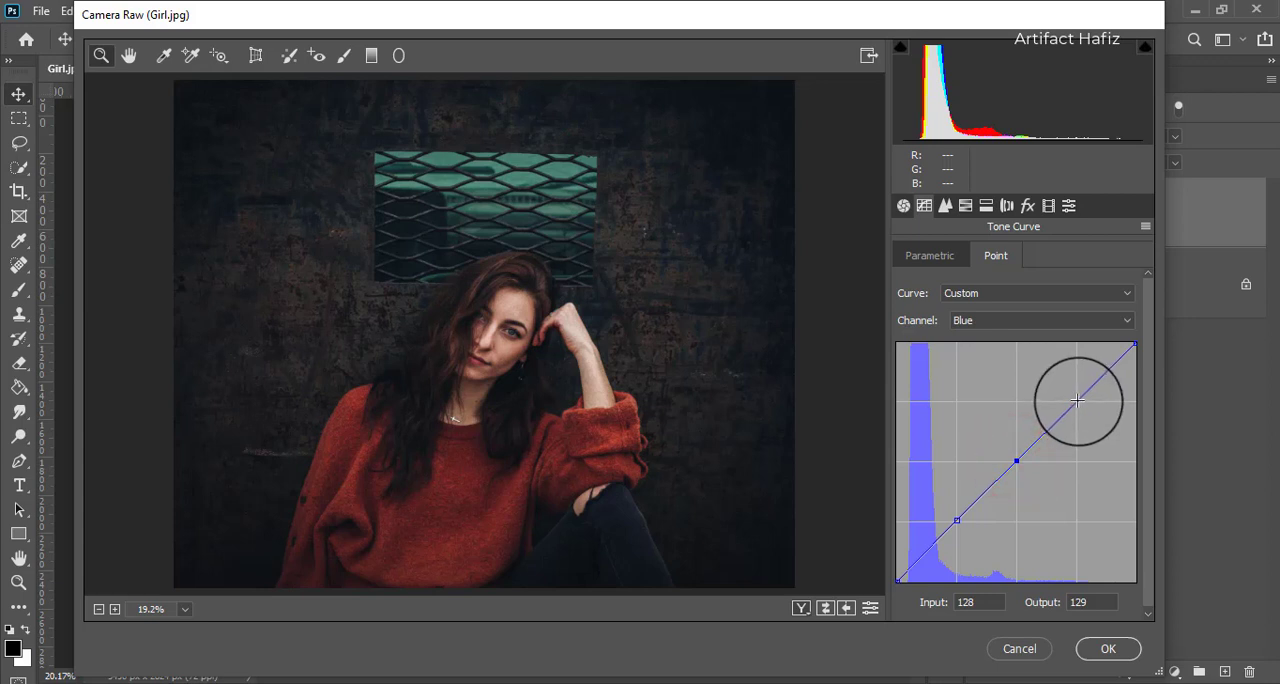
click(1076, 400)
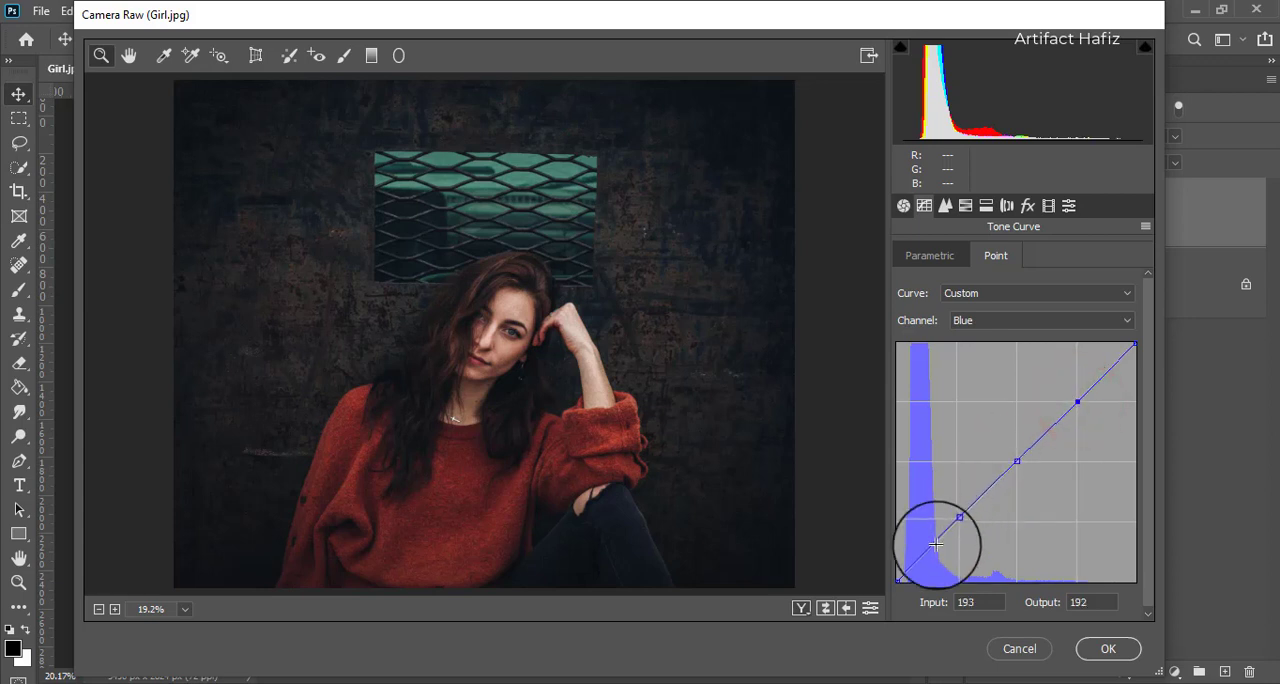
click(894, 581)
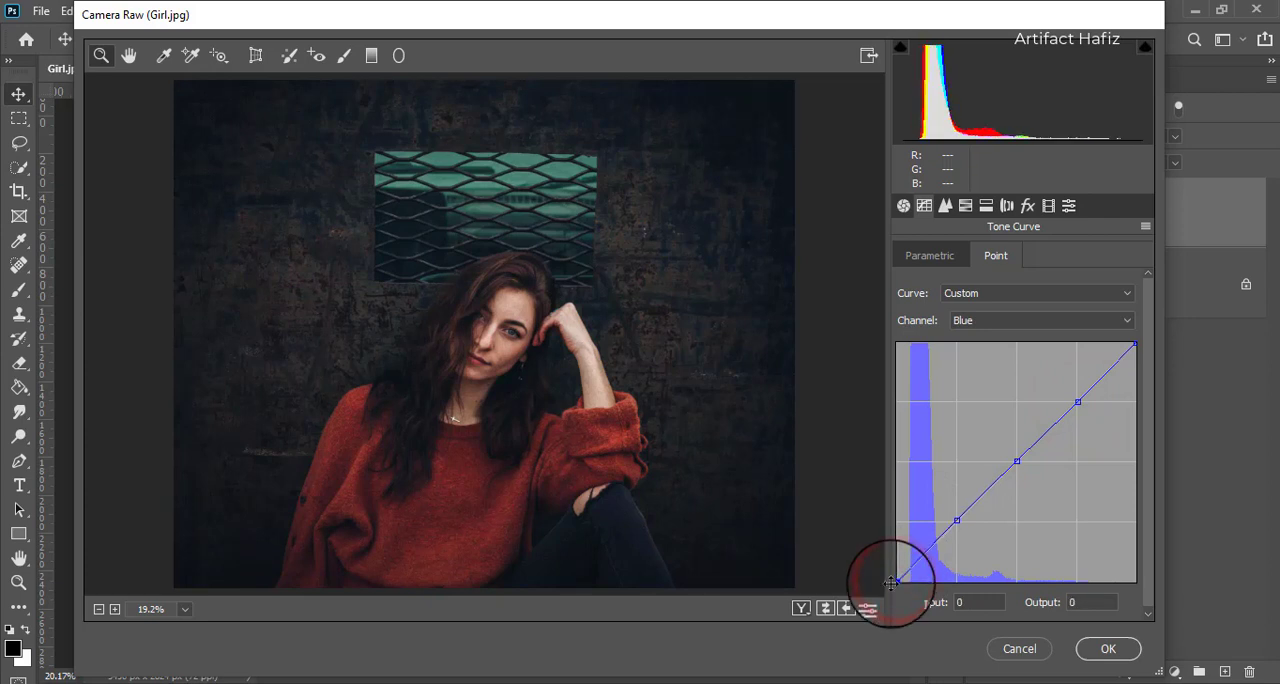
drag(891, 581, 884, 572)
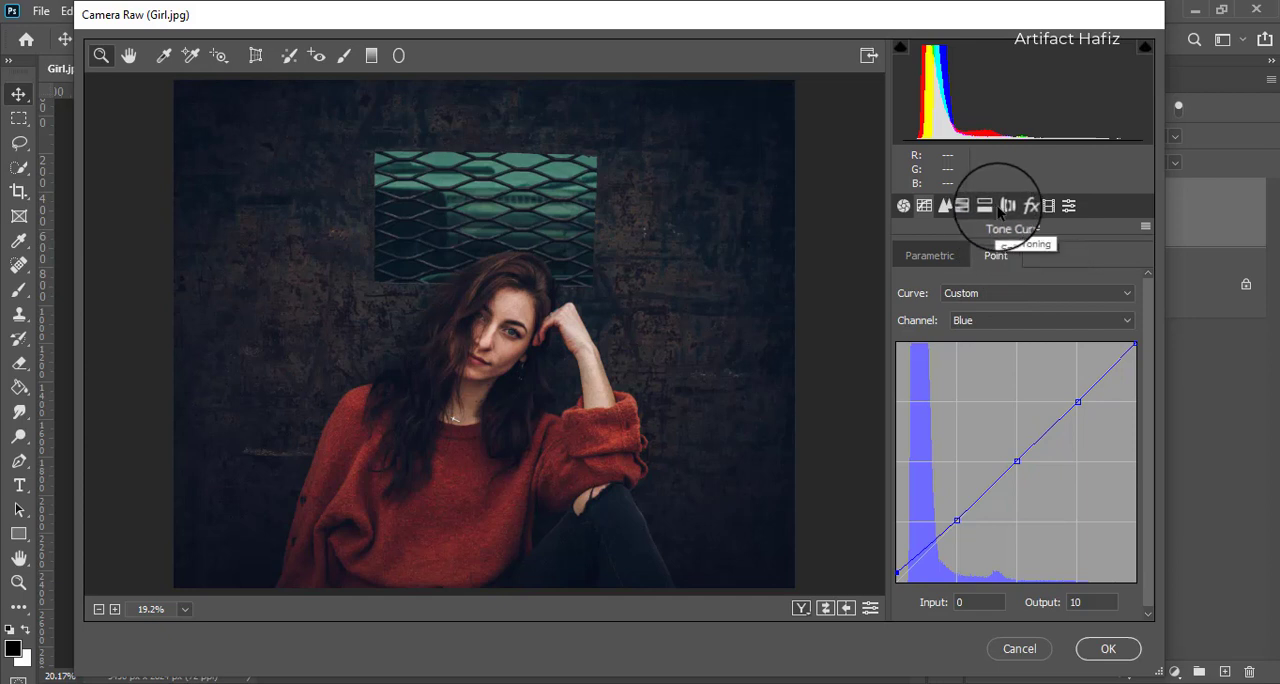
Step: Calibrate the Red Primary to hue -14 and saturation -5, Green Primary hue to -33, and Blue Primary to hue -1 and saturation +100
click(1046, 207)
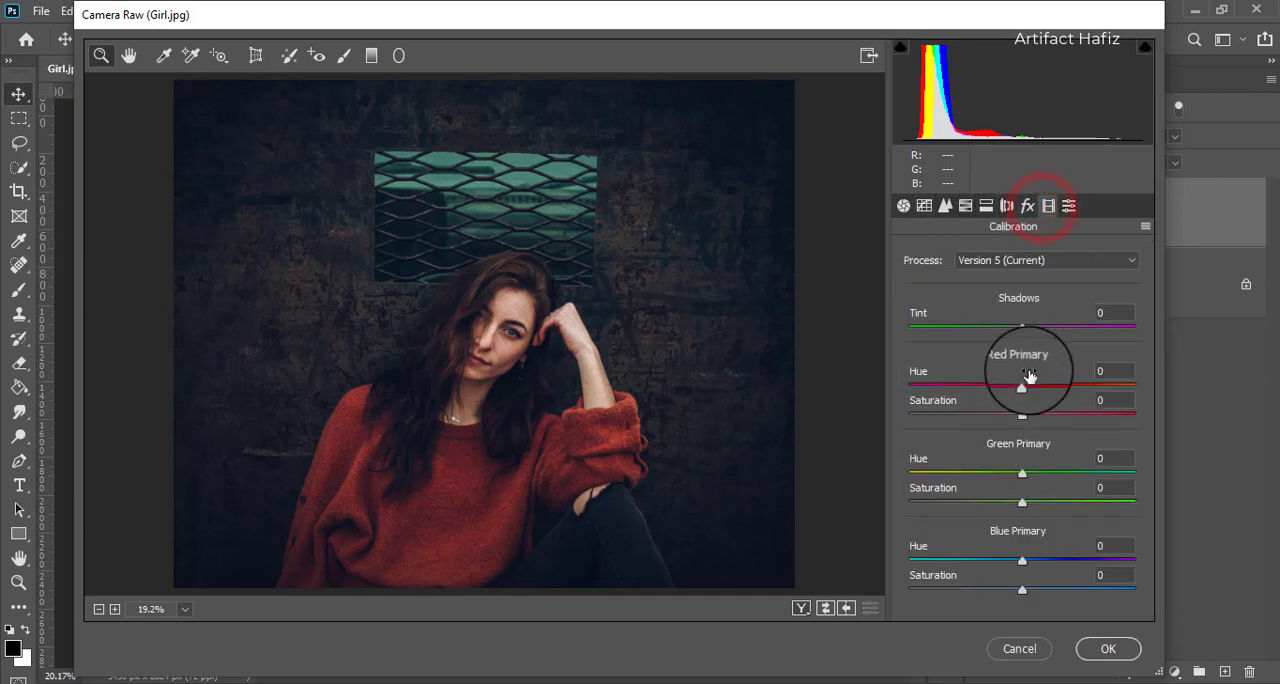
drag(1022, 390, 1020, 417)
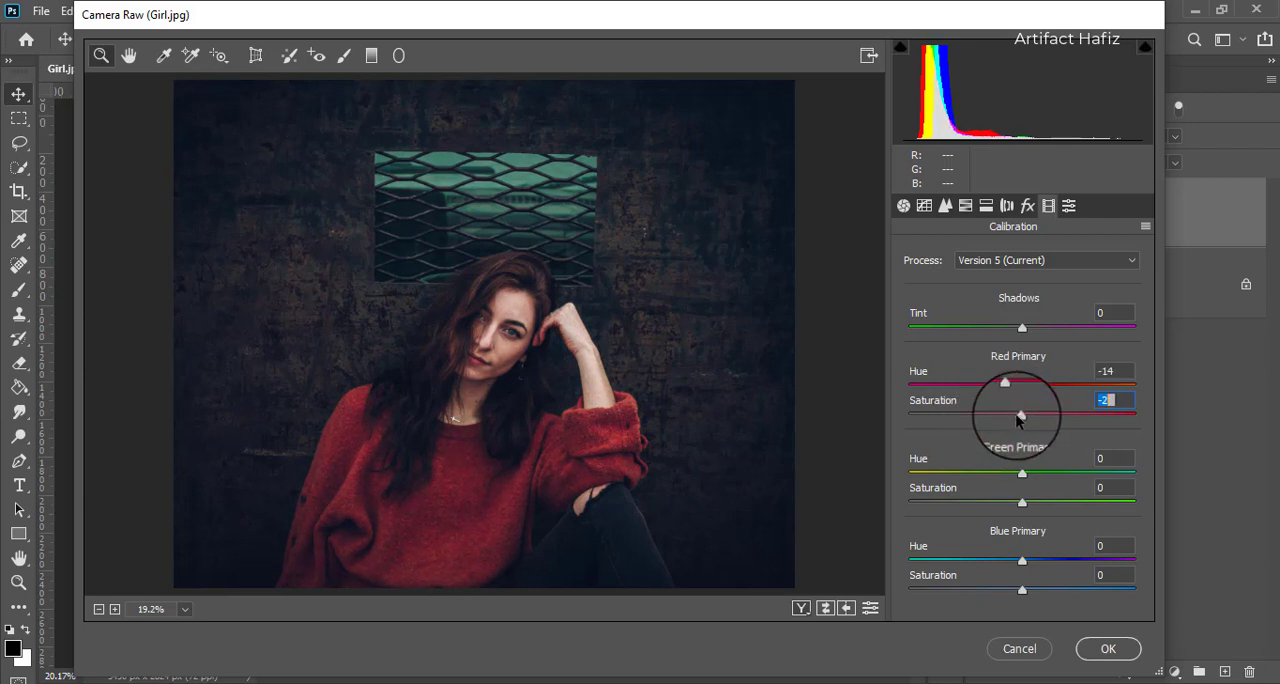
drag(1022, 474, 985, 472)
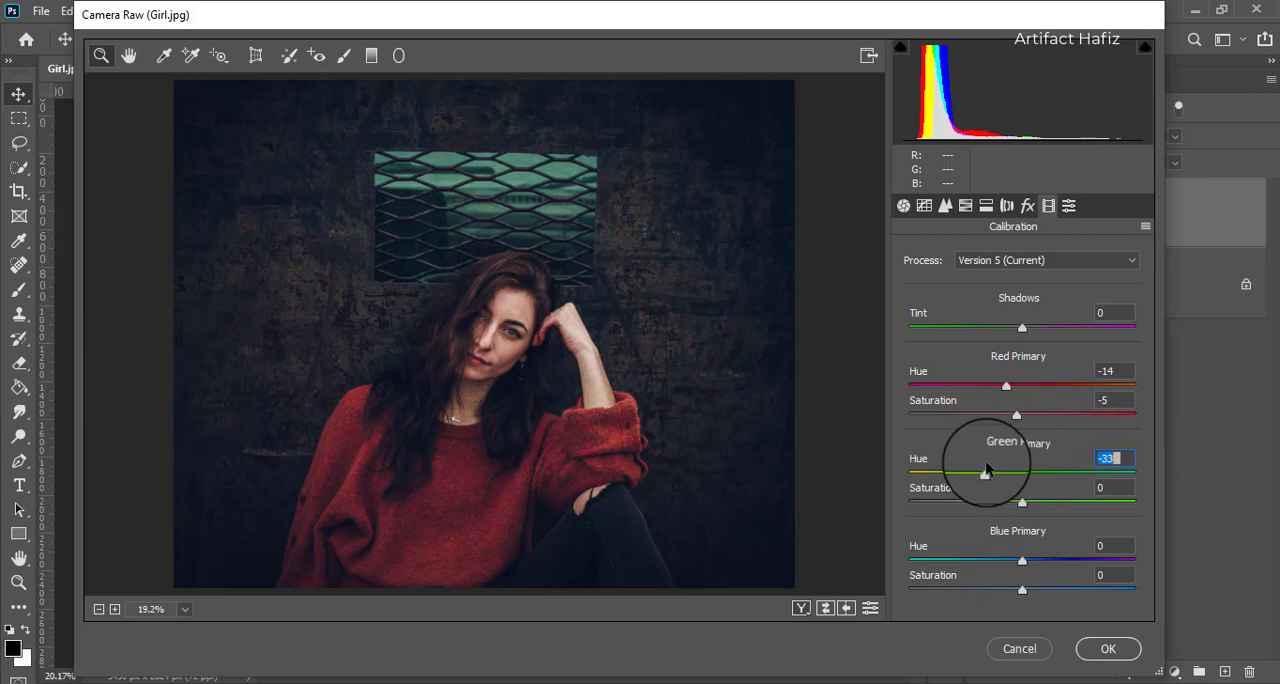
drag(1022, 561, 1138, 590)
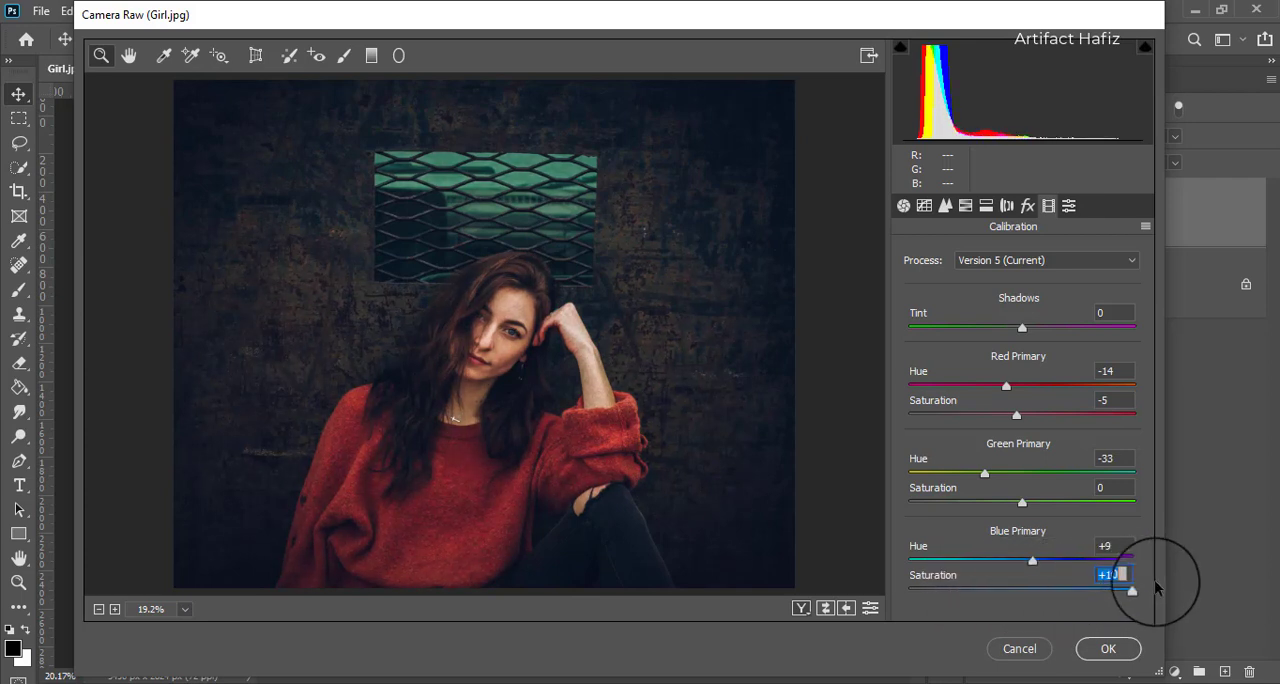
mouse_move(1034, 559)
mouse_down()
mouse_move(1022, 560)
mouse_move(1035, 558)
mouse_up()
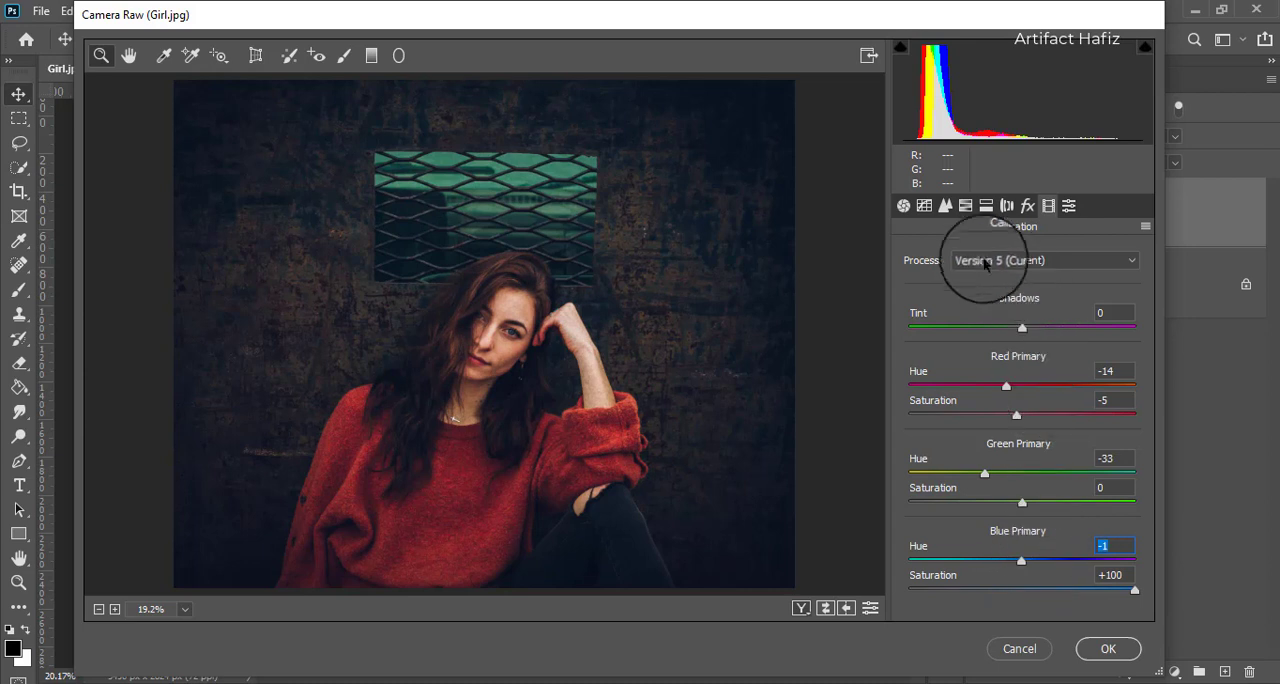
Step: Set the Oranges saturation to -28 in the HSL adjustments and apply the Camera Raw filter to the portrait layer
click(960, 215)
click(979, 257)
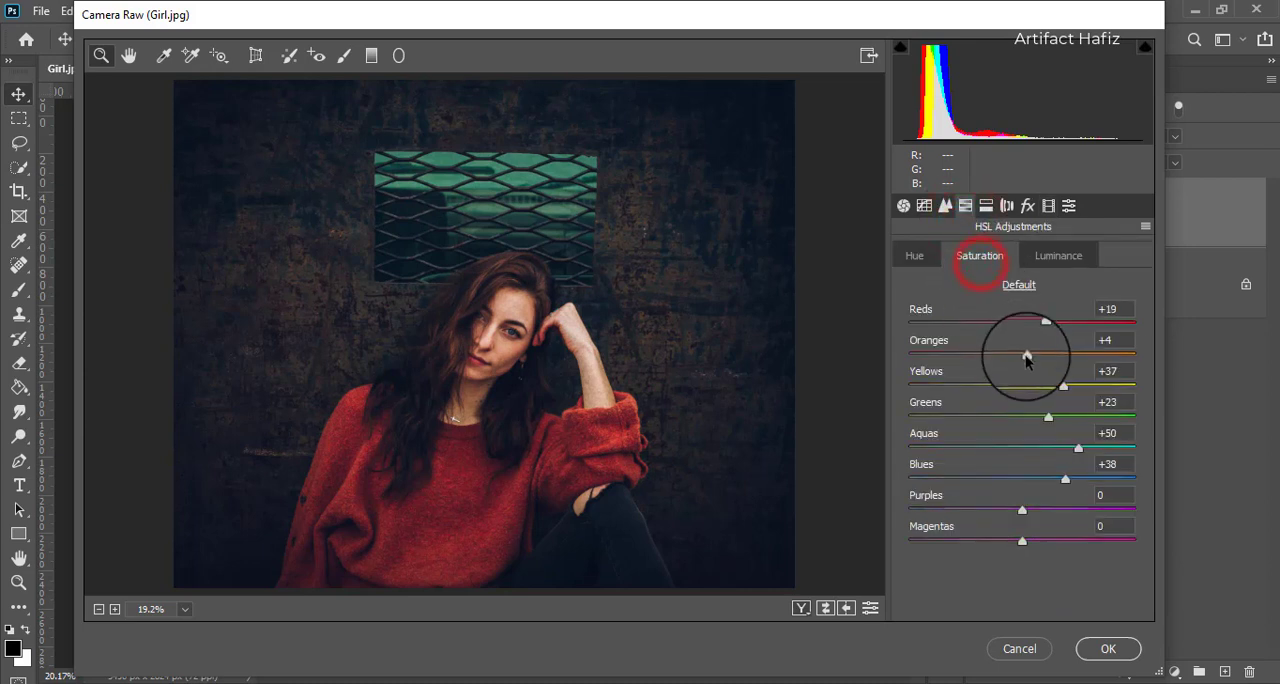
drag(1028, 357, 990, 358)
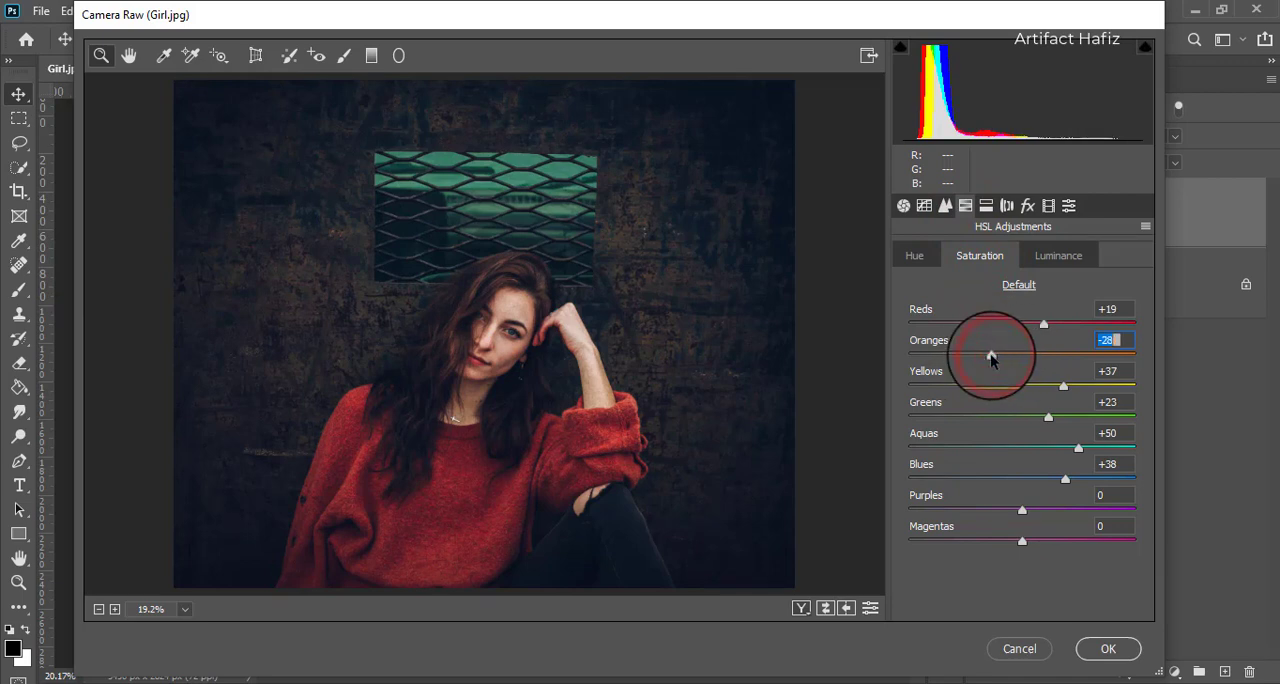
click(1100, 645)
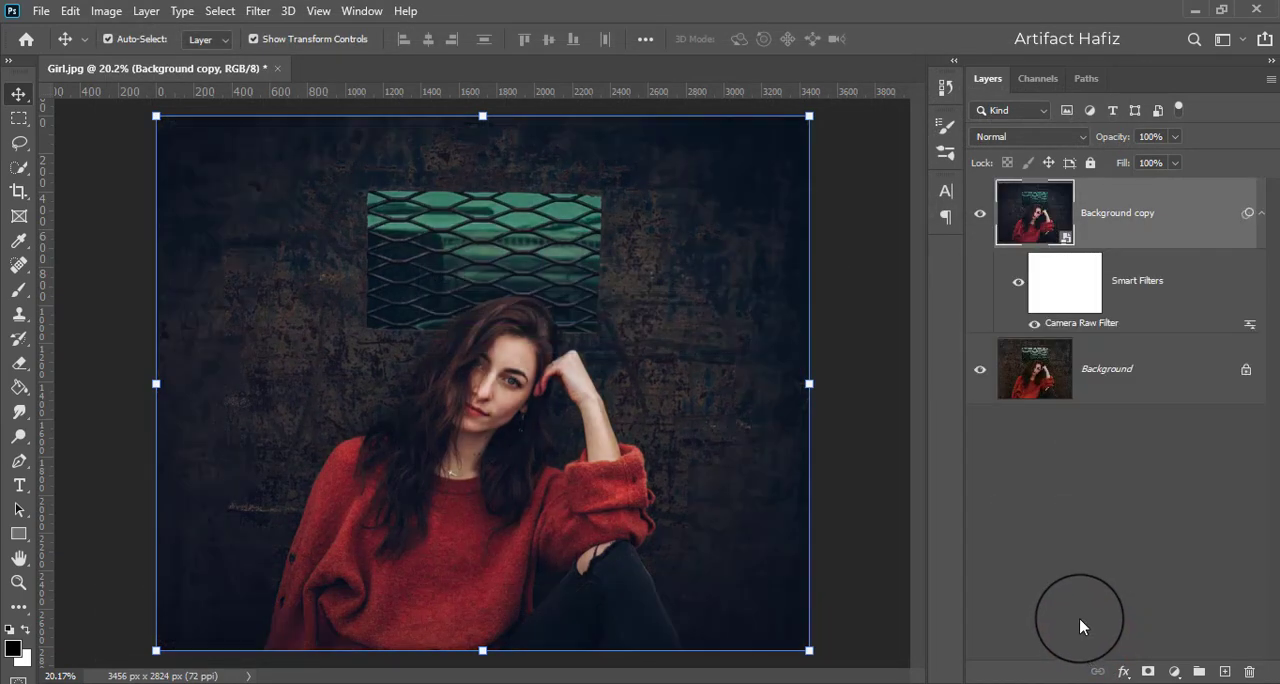
click(979, 213)
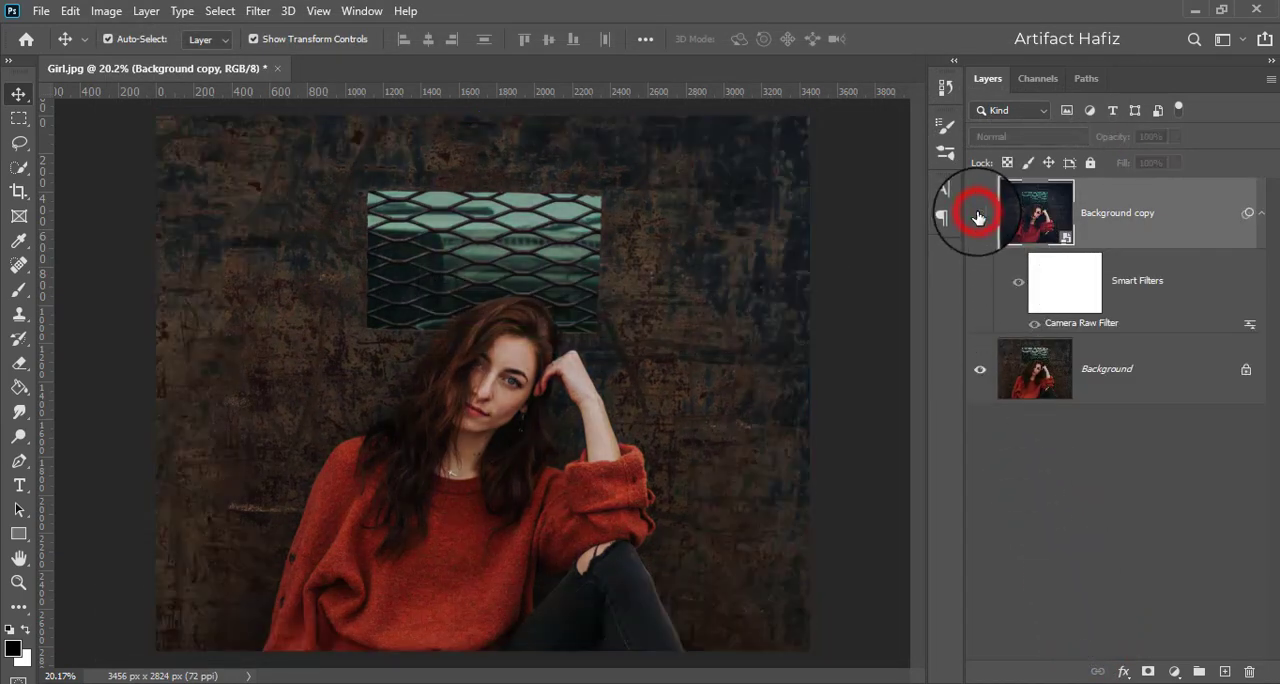
click(979, 213)
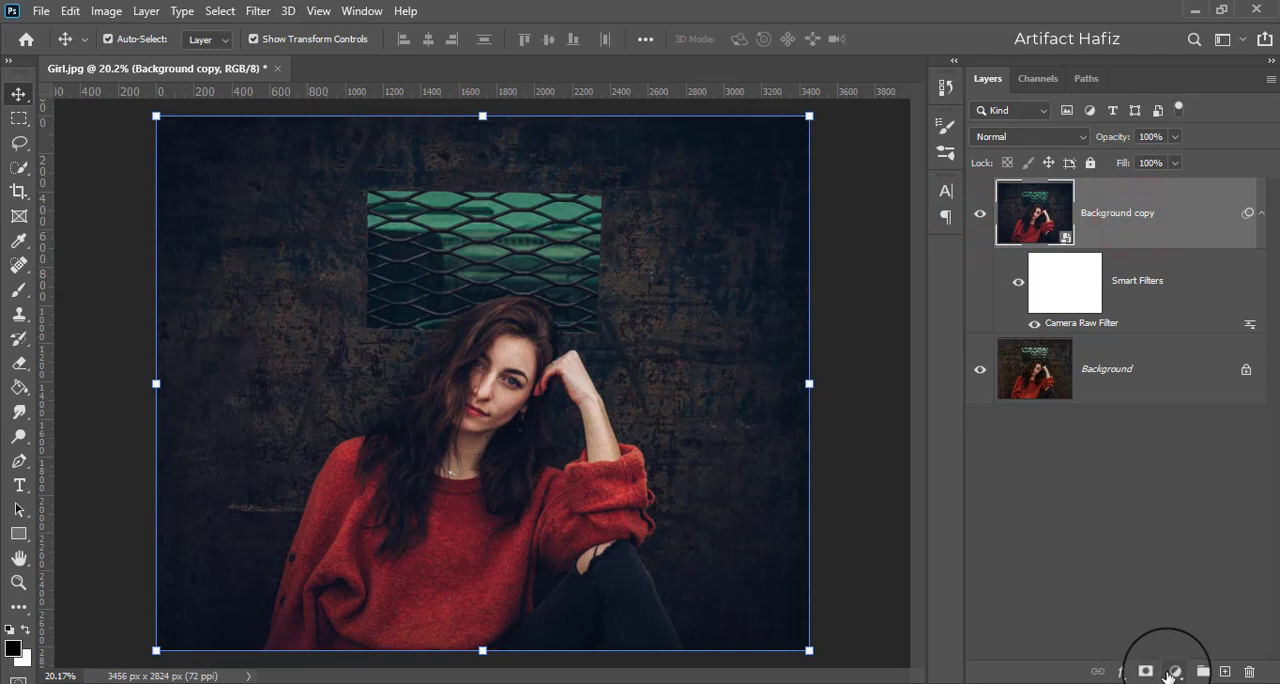
Step: Add a Color Lookup adjustment layer above the portrait using the FuturisticBleak.3DL lookup file
click(1174, 671)
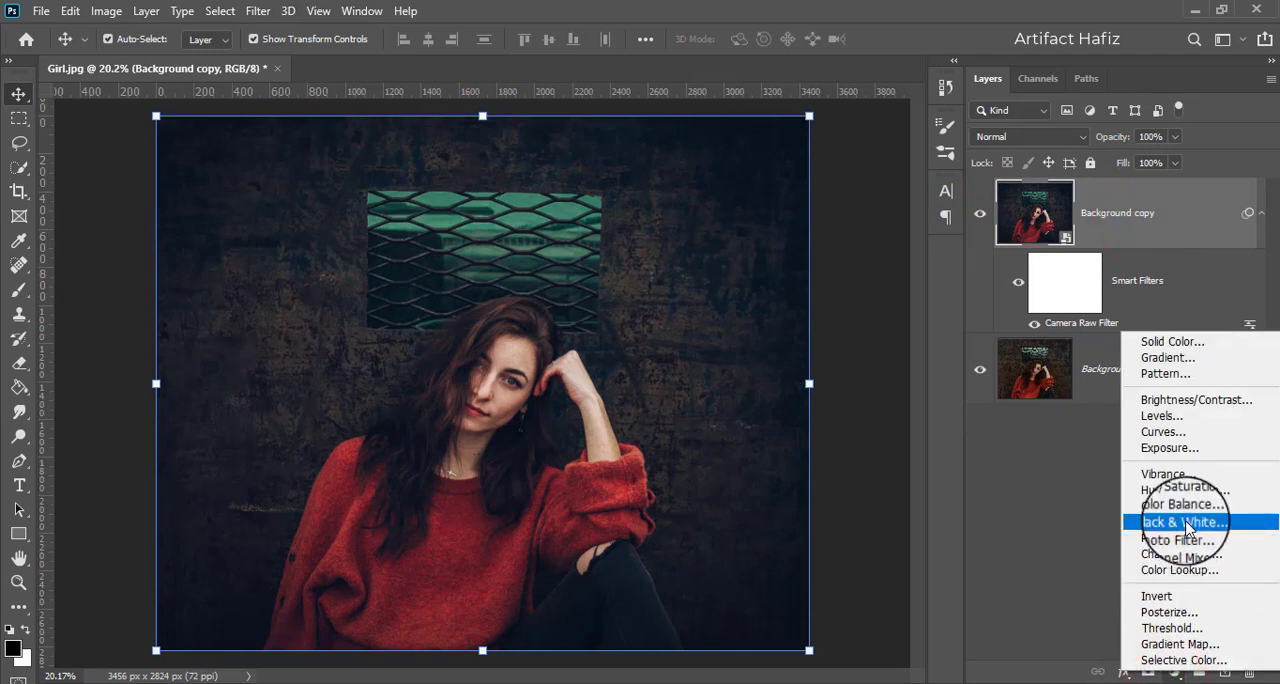
click(1186, 570)
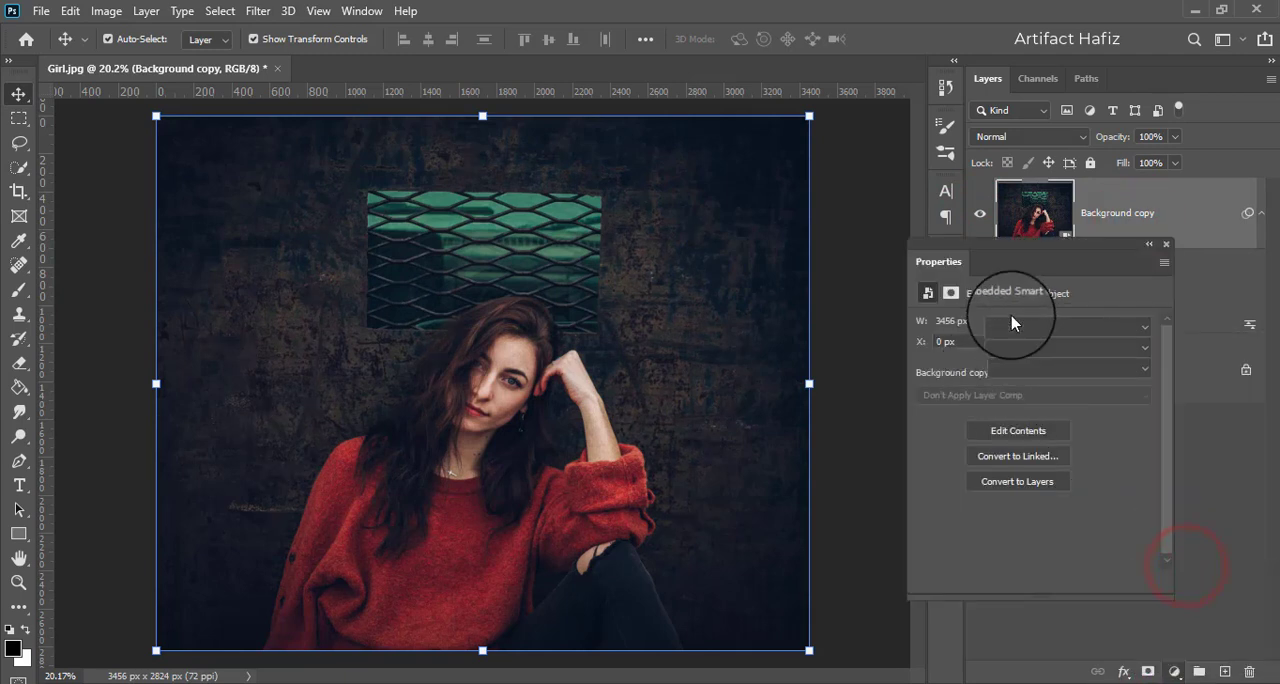
click(1020, 330)
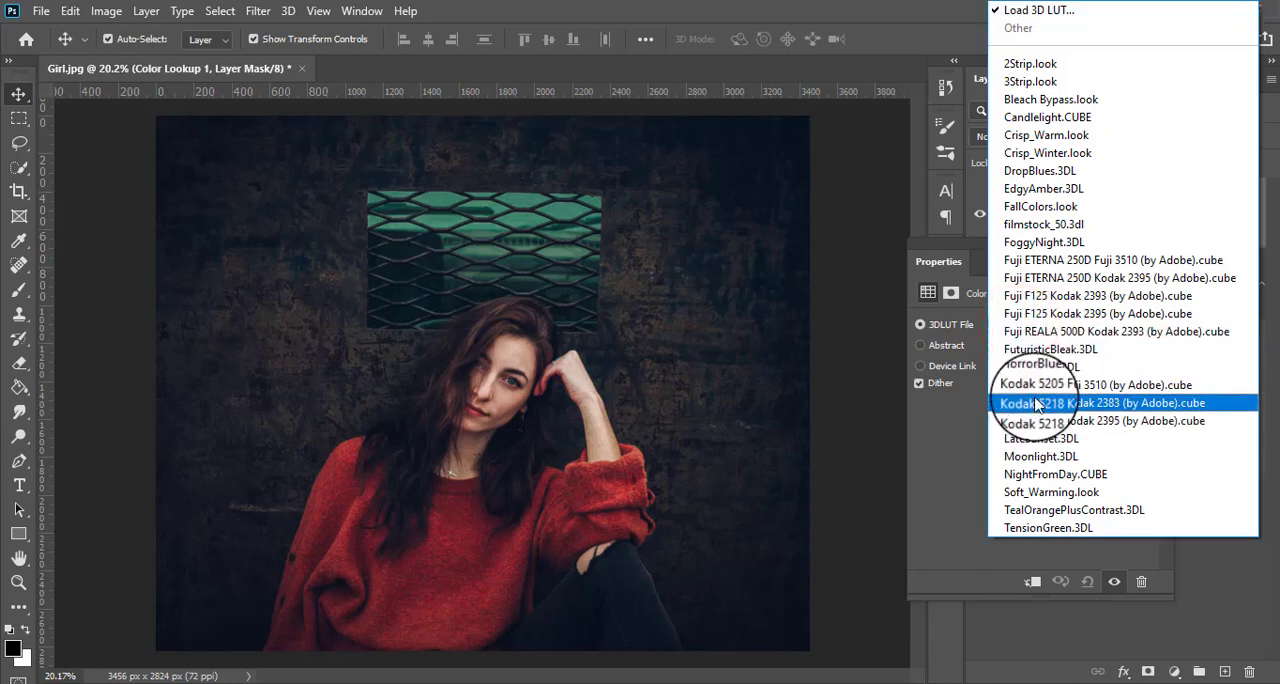
click(1035, 353)
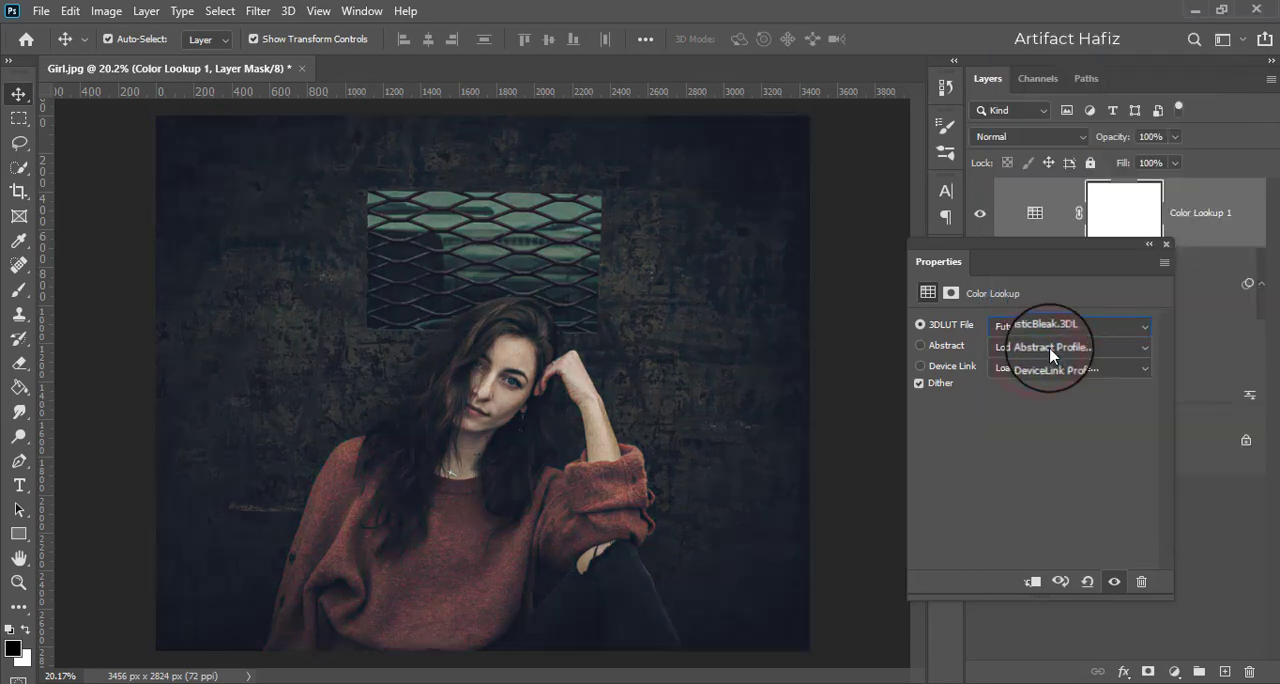
click(1165, 244)
Step: Set the opacity of the FuturisticBleak Color Lookup layer to 10%
click(1213, 212)
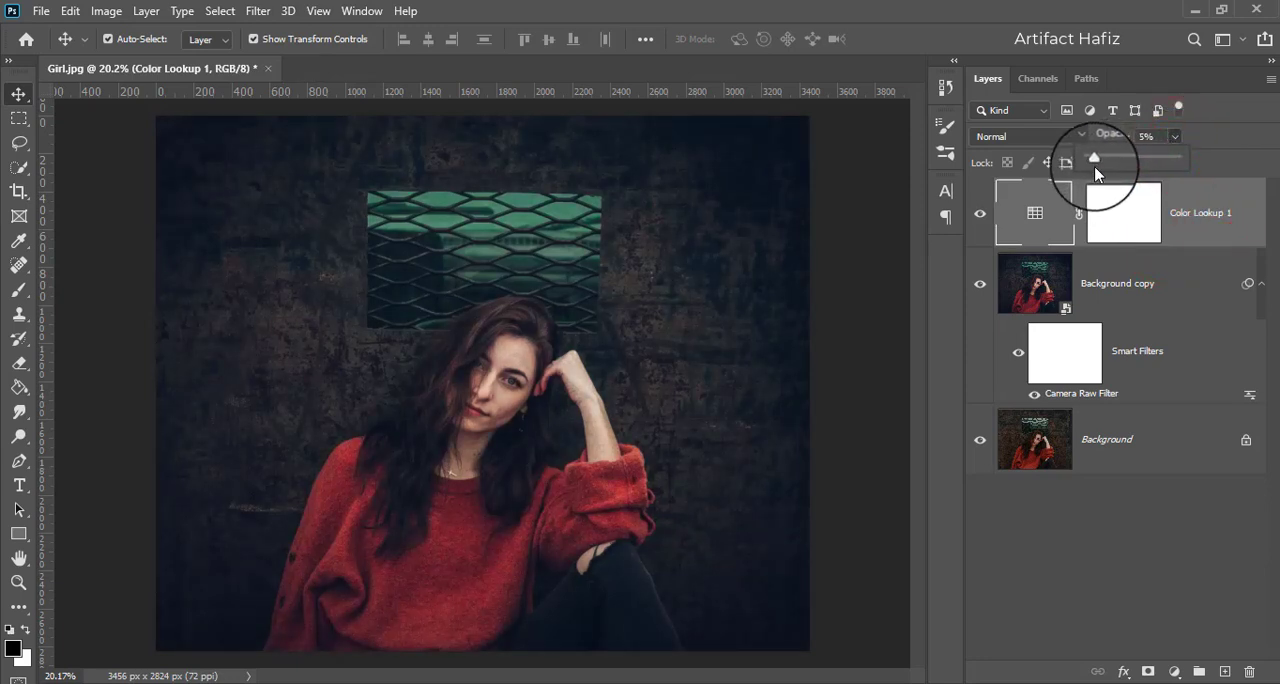
drag(1094, 166, 1098, 166)
click(1187, 200)
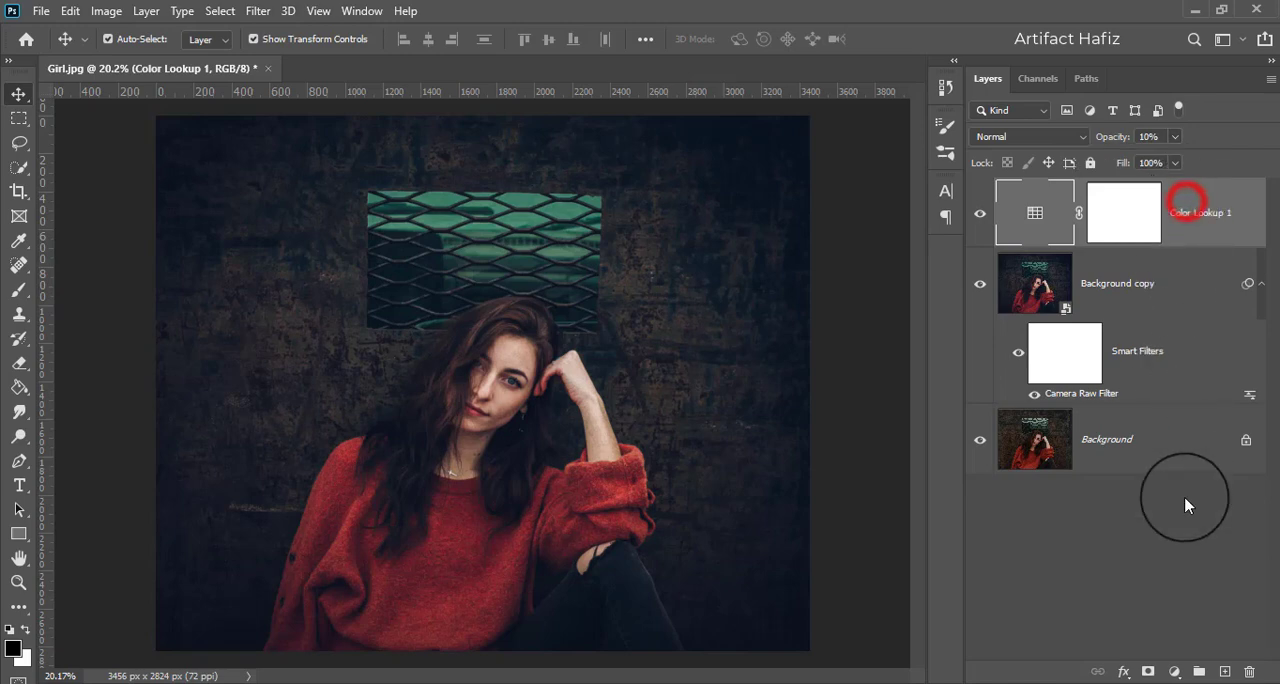
Step: Add a second Color Lookup adjustment layer above the first one
click(1174, 671)
click(1177, 574)
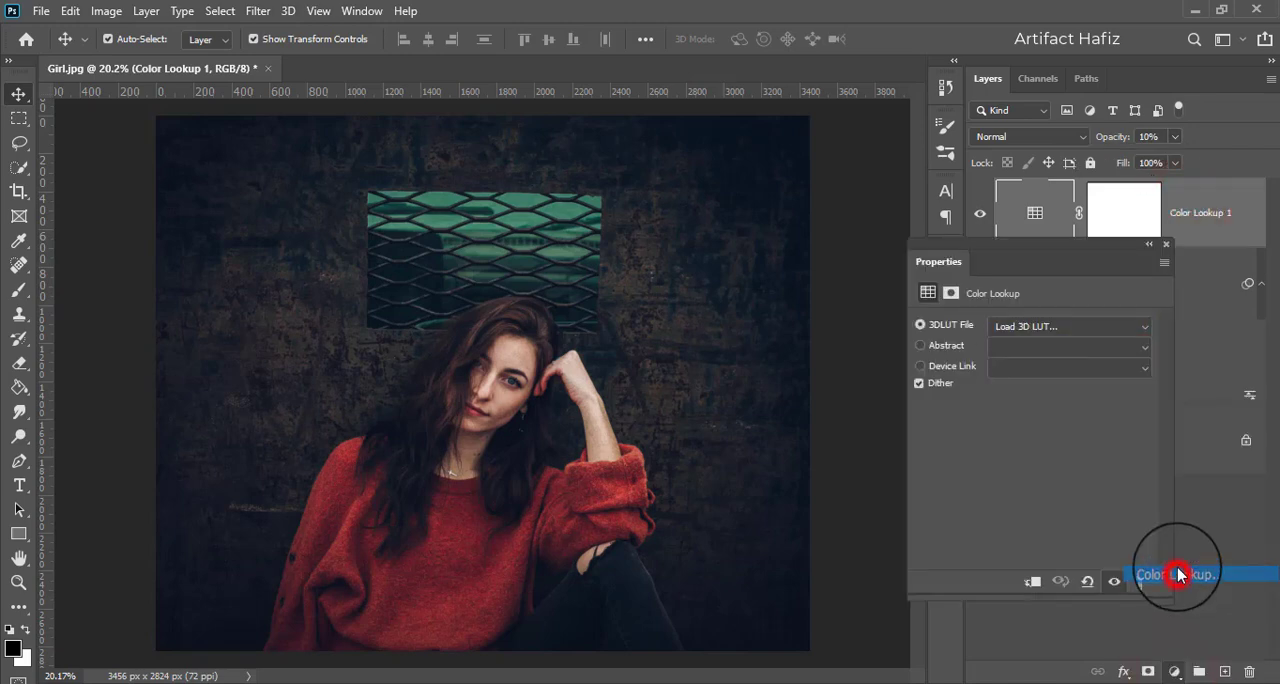
Step: Try the EdgyAmber.3DL and DropBlues.3DL lookups on the second Color Lookup layer, comparing the image with and without the latter
click(1025, 326)
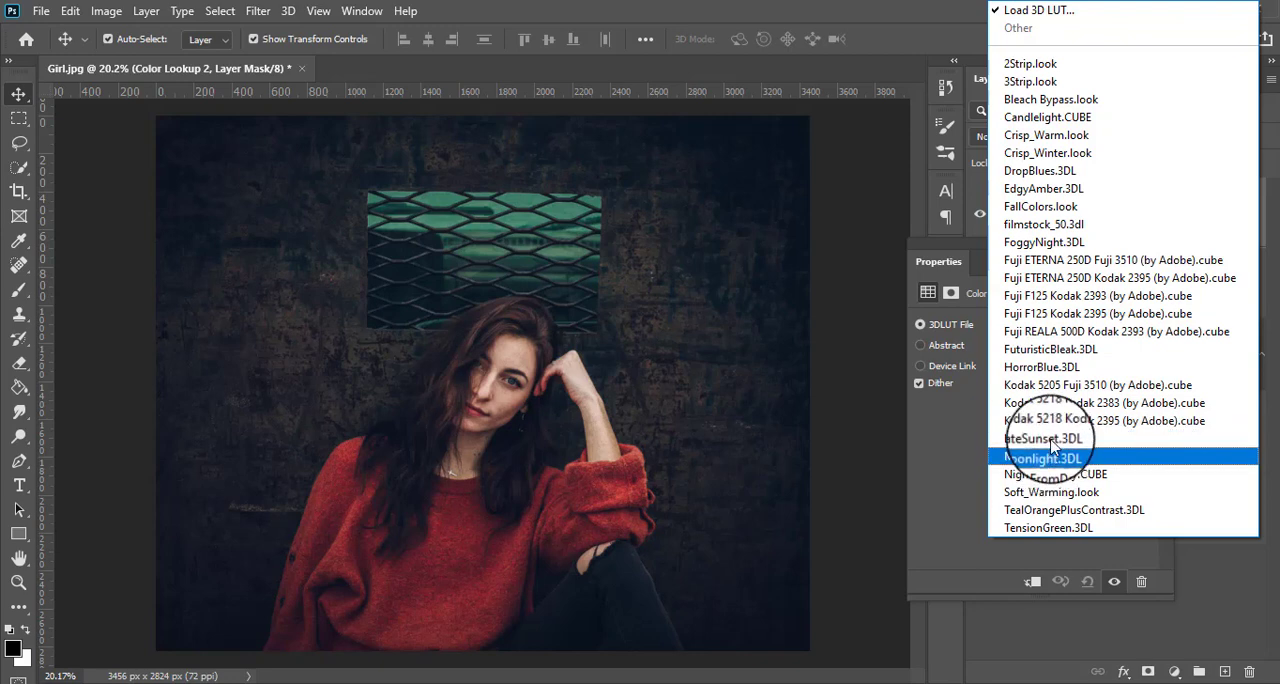
click(1040, 189)
click(1030, 328)
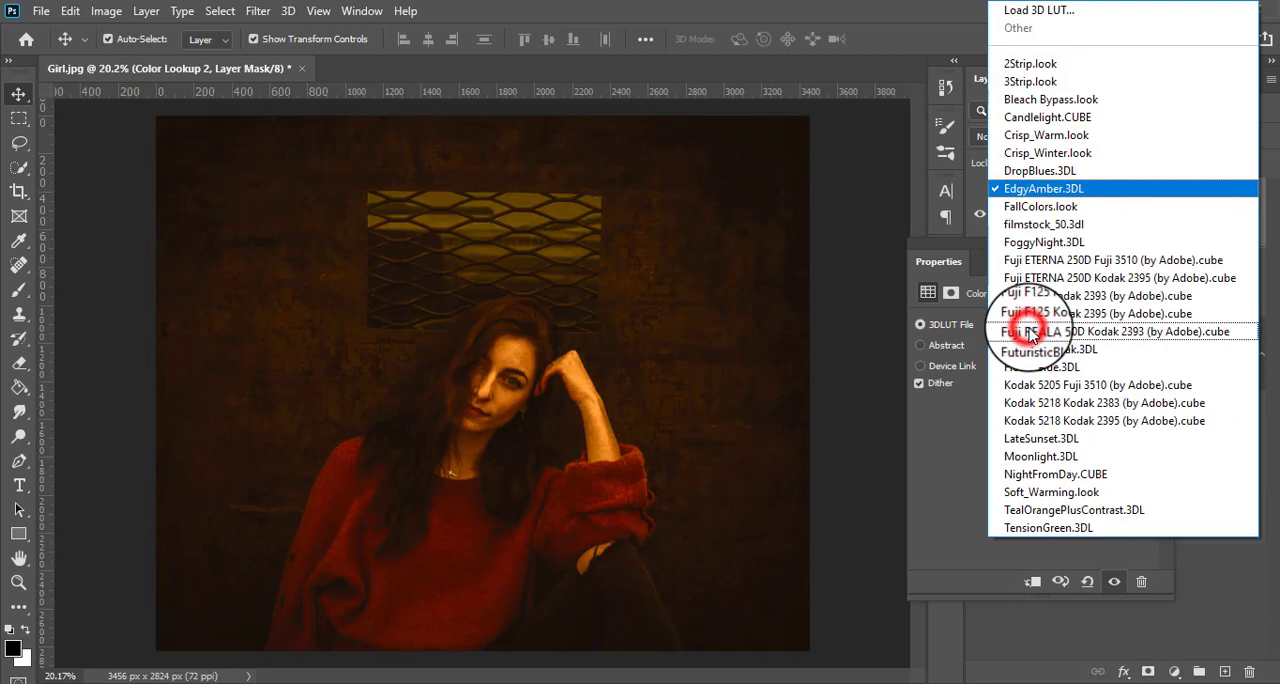
click(1040, 172)
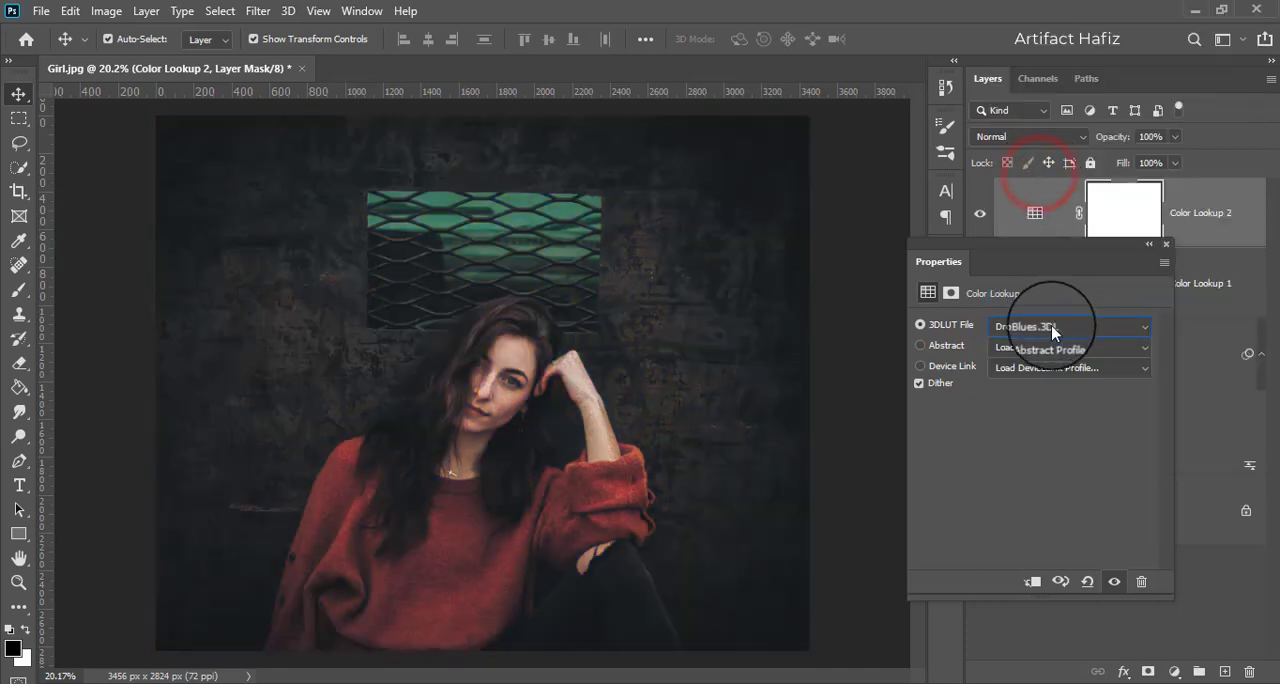
click(980, 213)
click(980, 213)
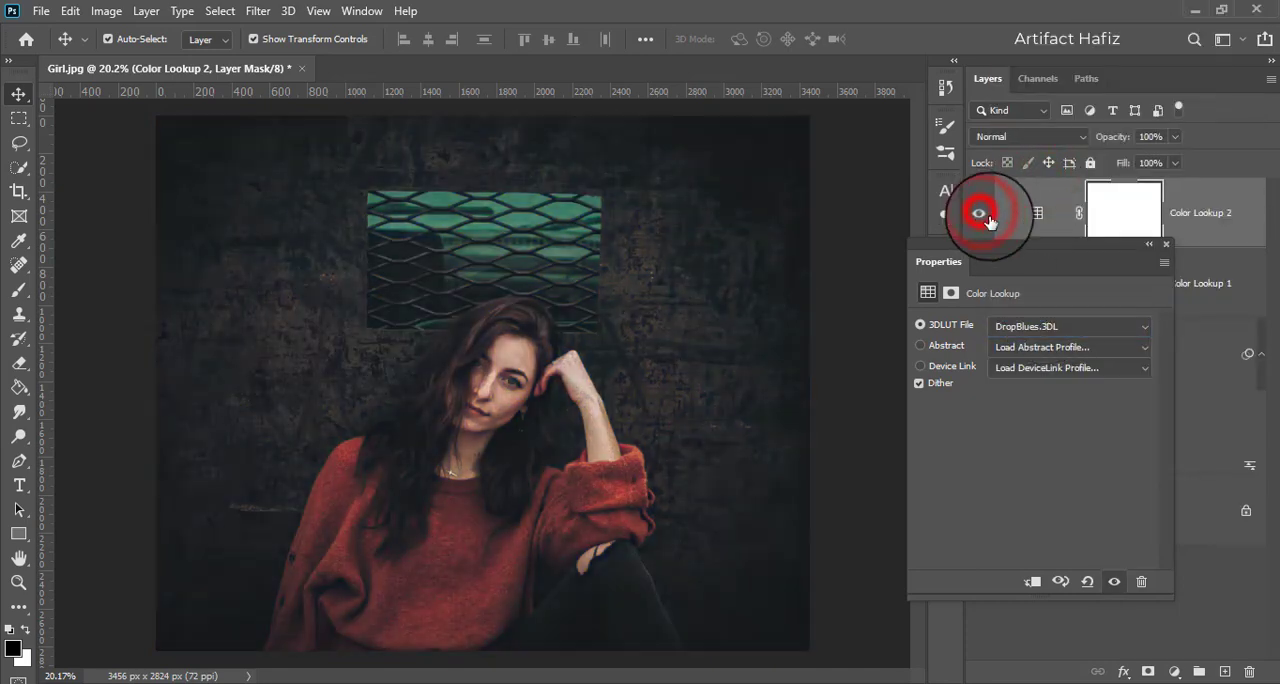
Step: Set the second Color Lookup layer's 3D LUT file to Crisp_Warm.look
click(1040, 326)
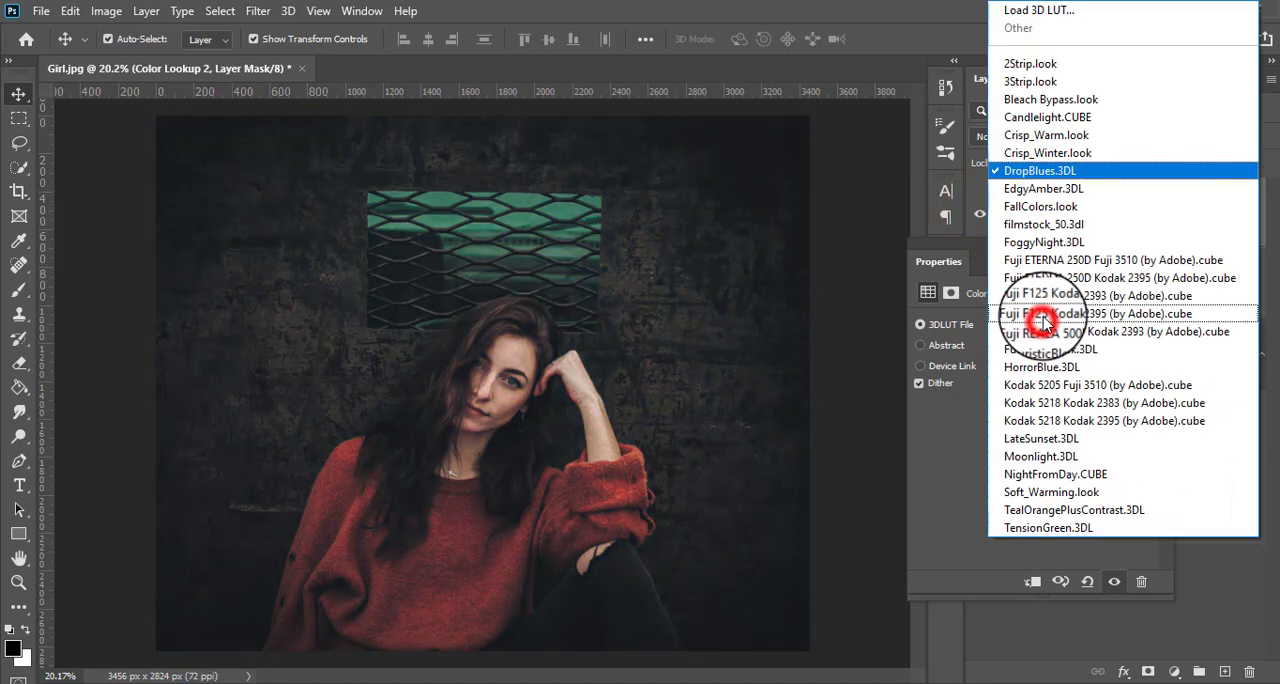
click(1035, 137)
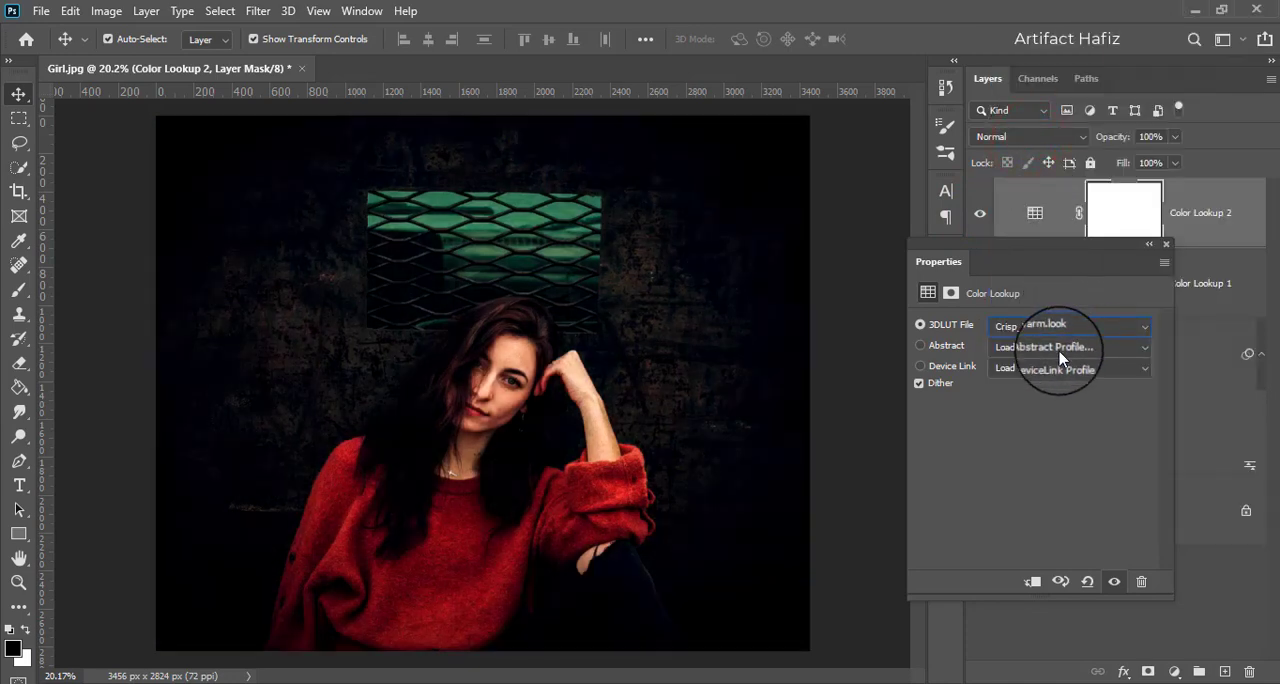
click(1165, 245)
Step: Try the Darker Color blend mode on the Crisp_Warm Color Lookup layer and compare the image with and without the layer
click(1030, 137)
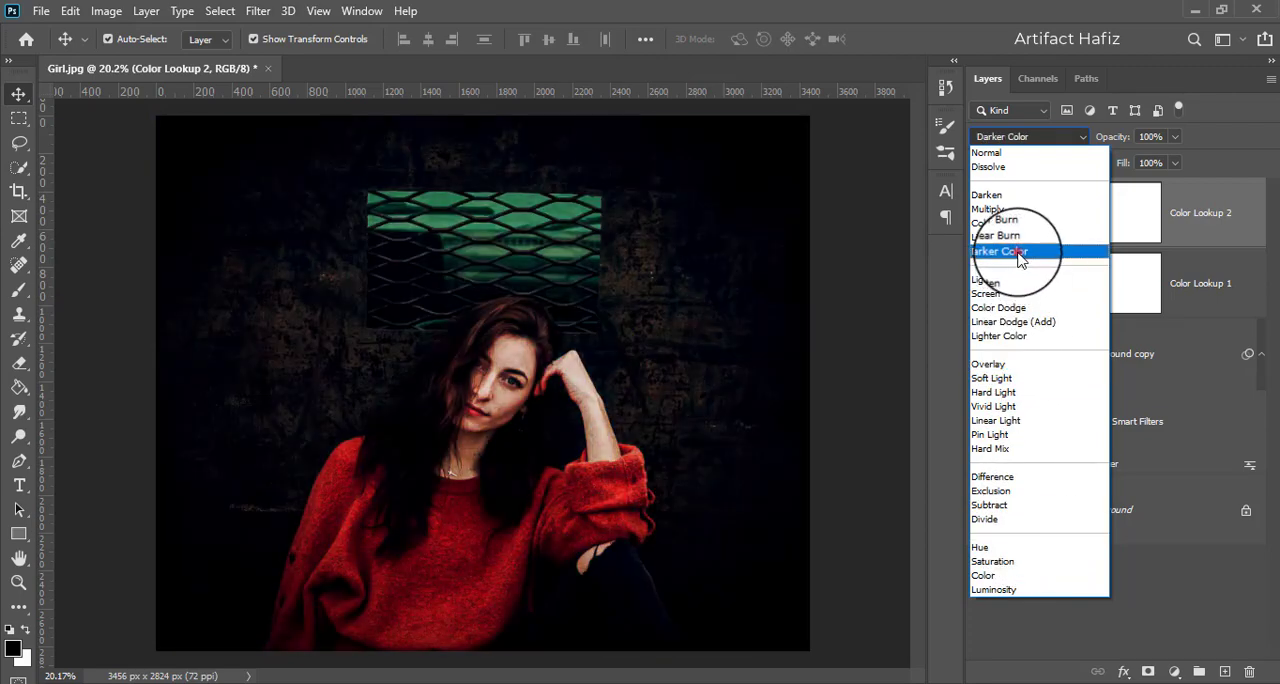
click(1019, 256)
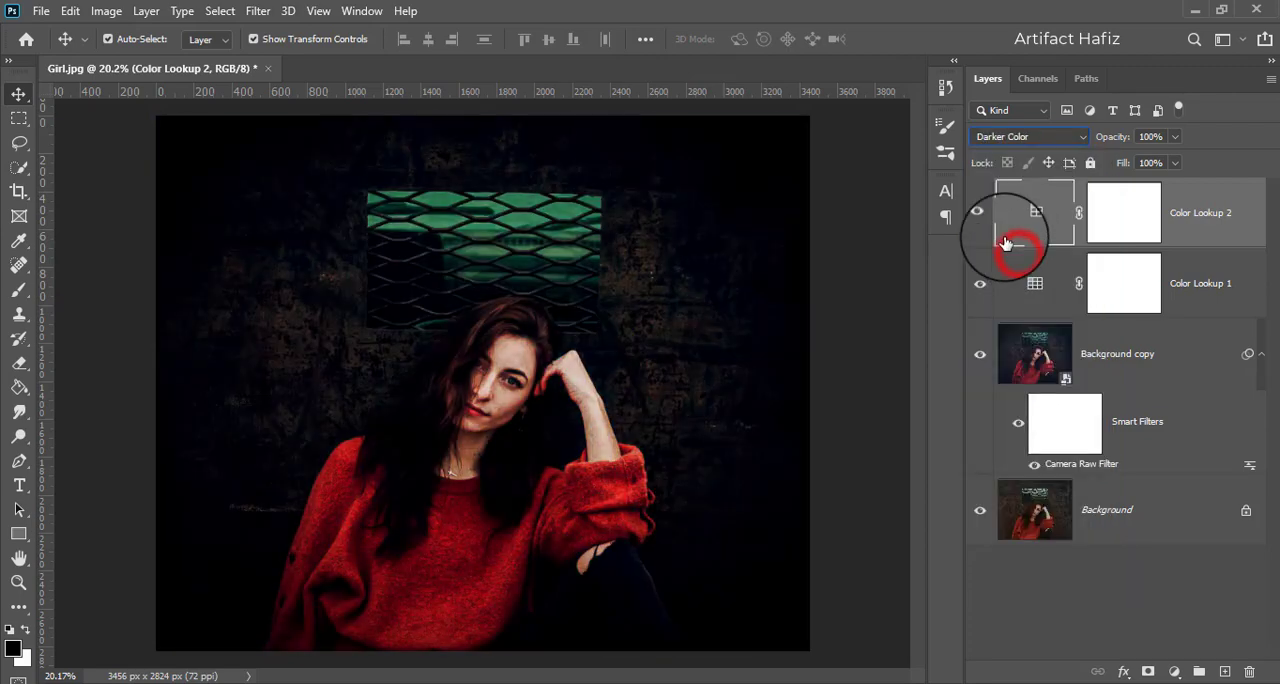
click(980, 212)
click(980, 212)
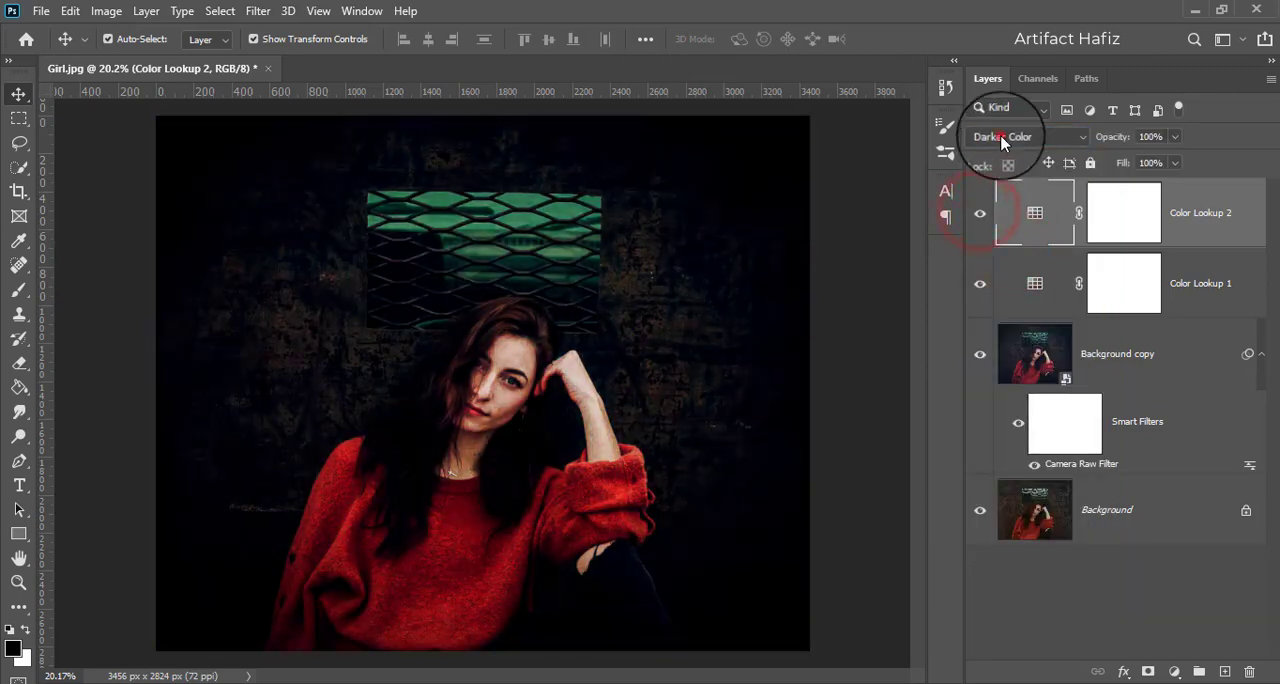
Step: Set the Crisp_Warm Color Lookup layer's blend mode to Screen and its opacity to 13%
click(1050, 136)
click(1019, 296)
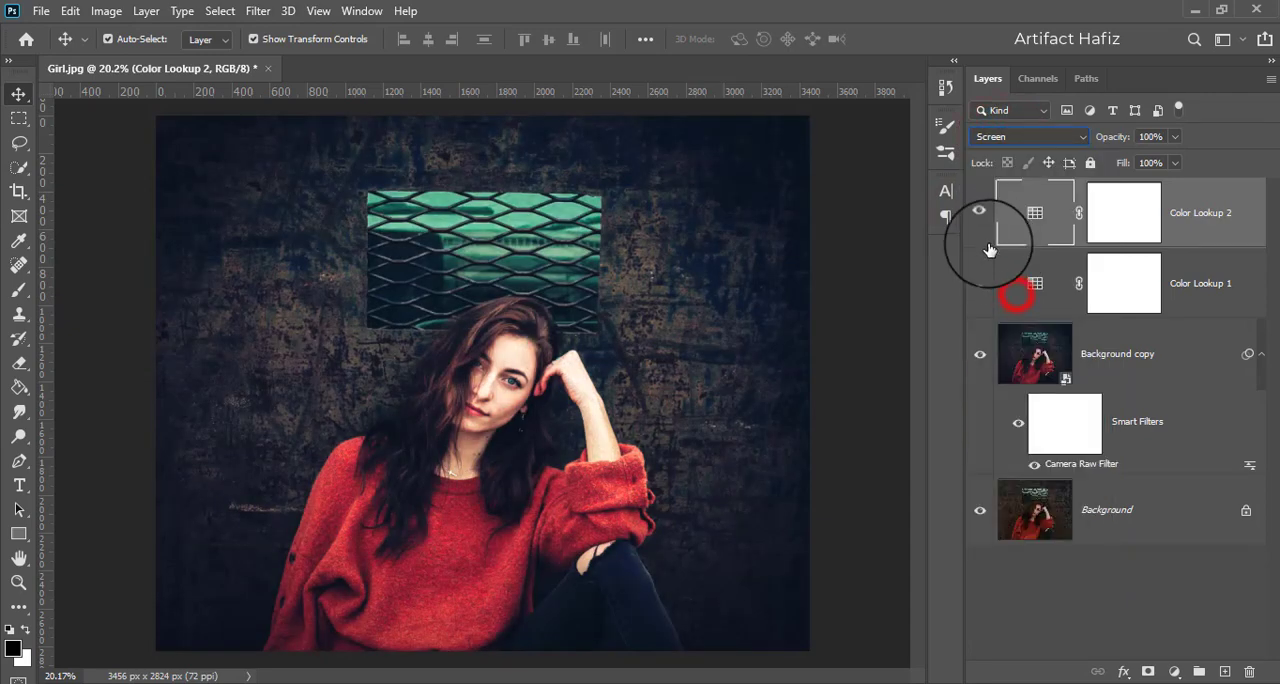
click(980, 212)
click(980, 212)
click(1175, 136)
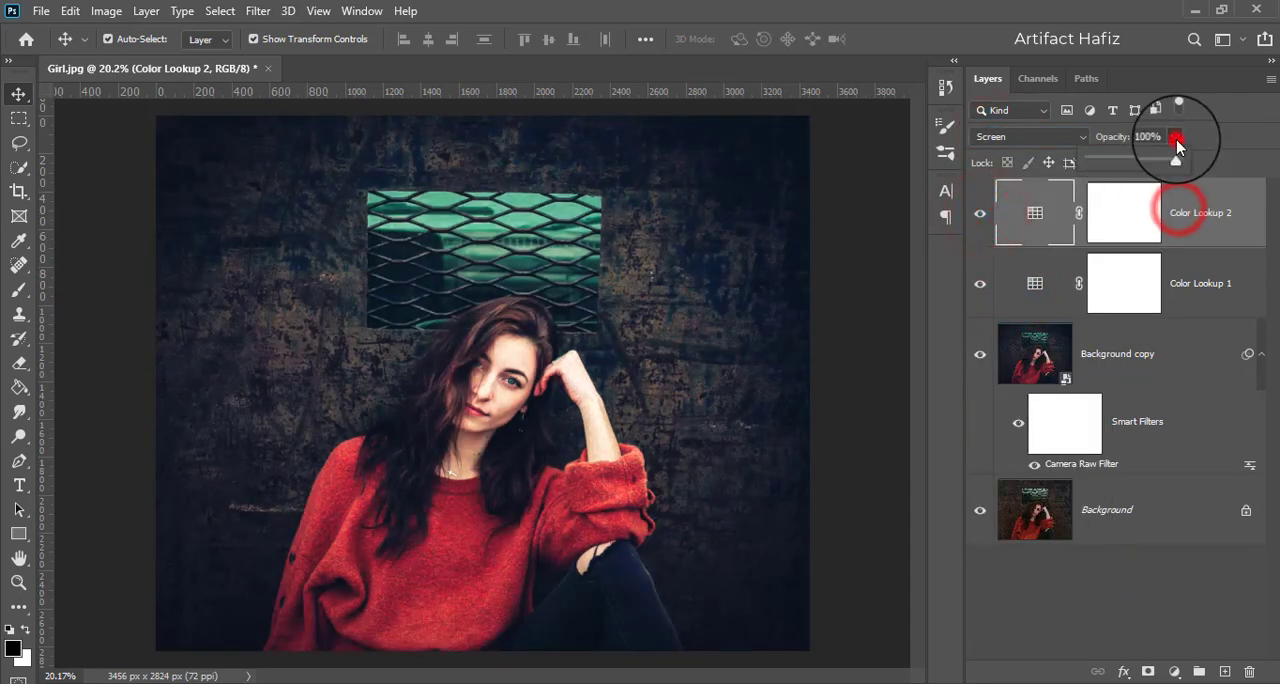
drag(1174, 158, 1103, 179)
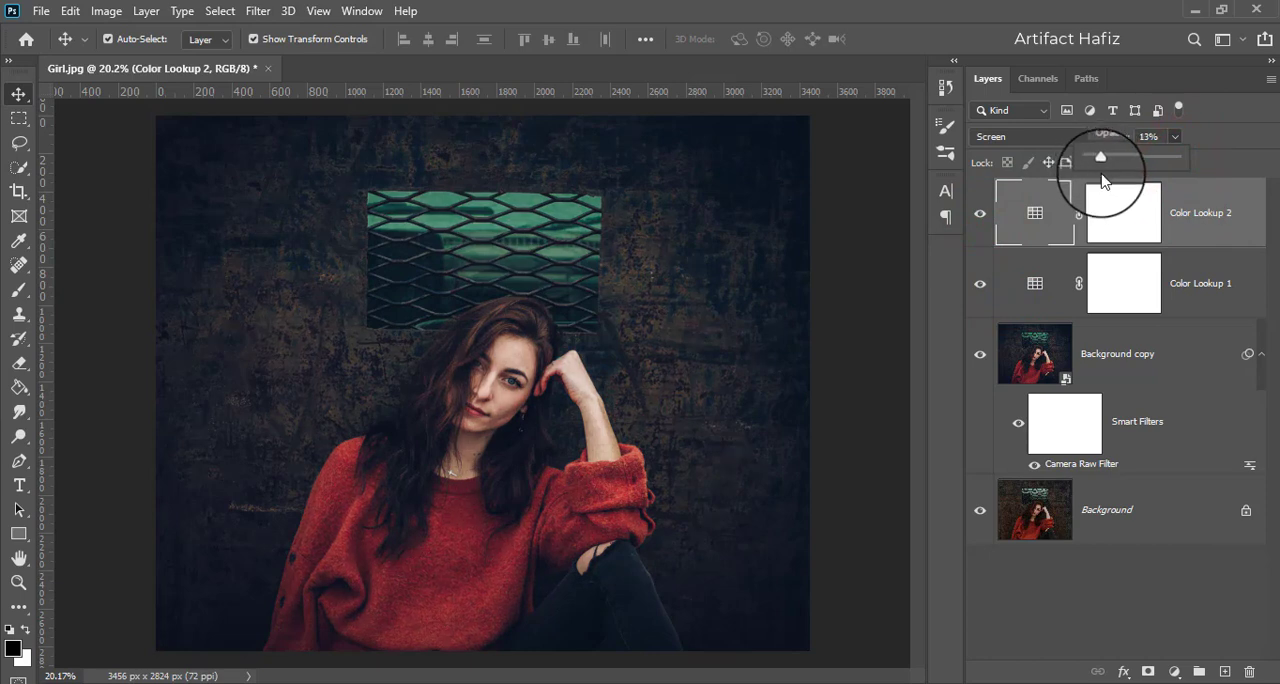
click(1171, 226)
Step: Add a Color Balance adjustment layer with midtones at Cyan-Red -5, Magenta-Green -1 and Yellow-Blue -1
click(1176, 672)
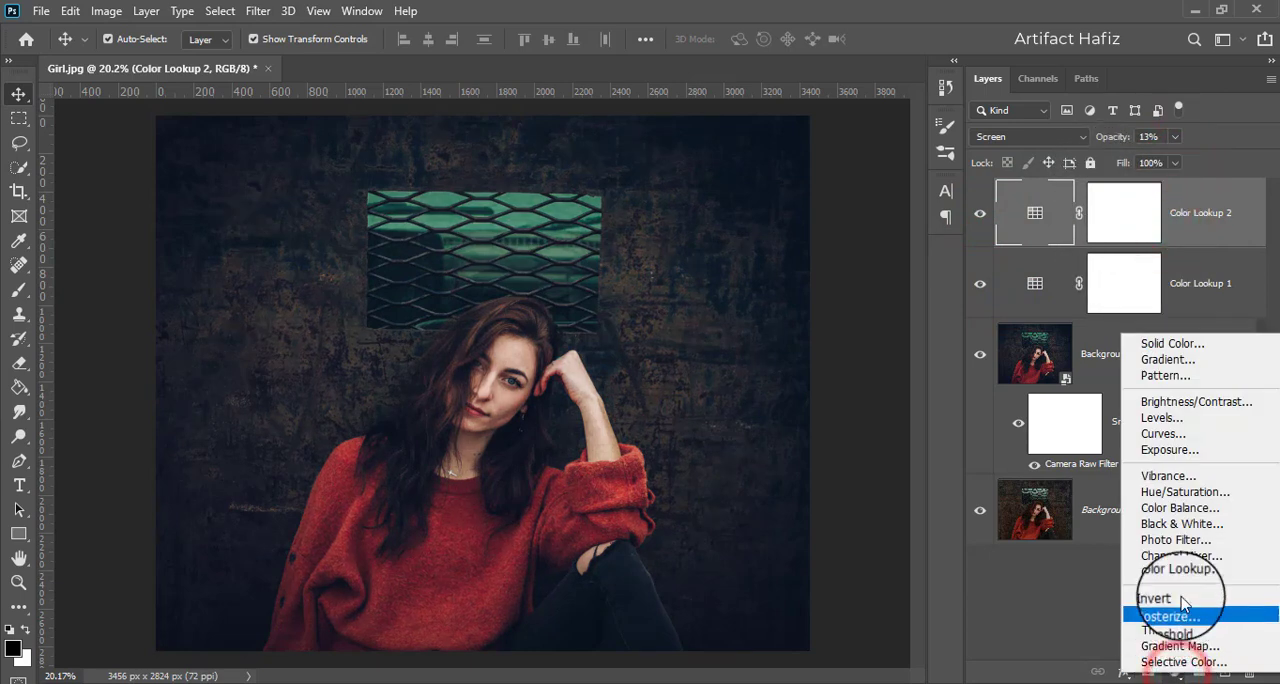
click(1184, 507)
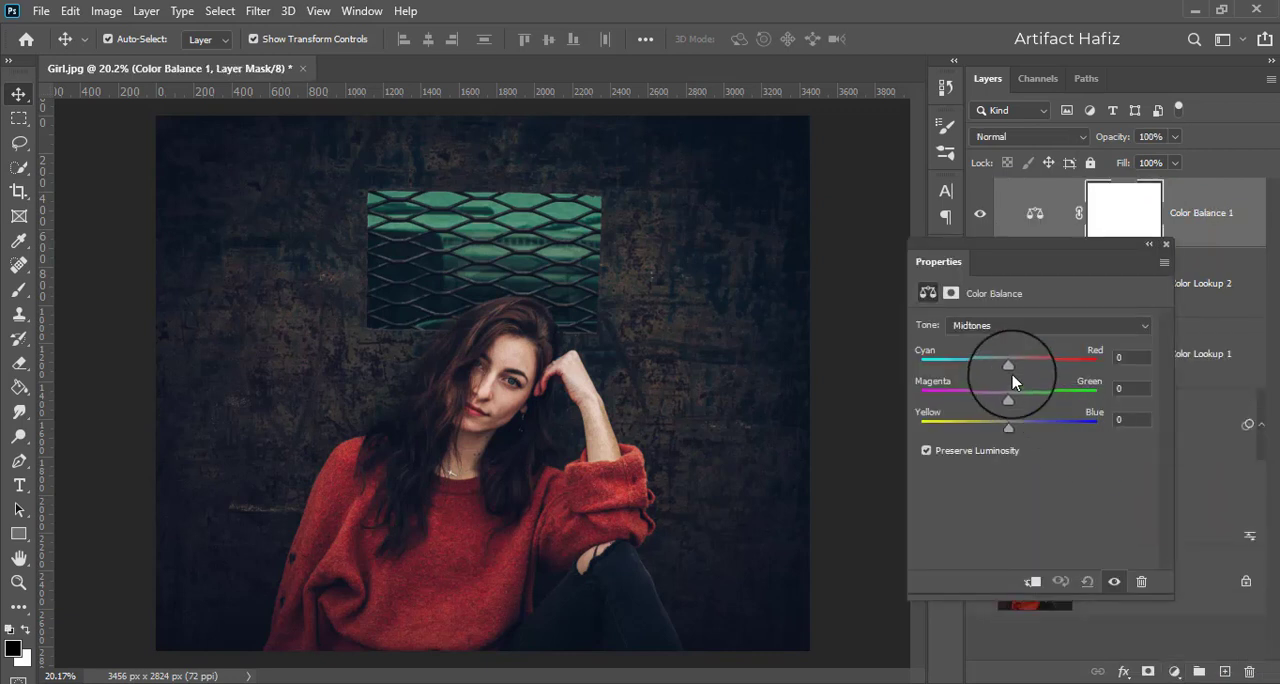
drag(1008, 367, 1005, 367)
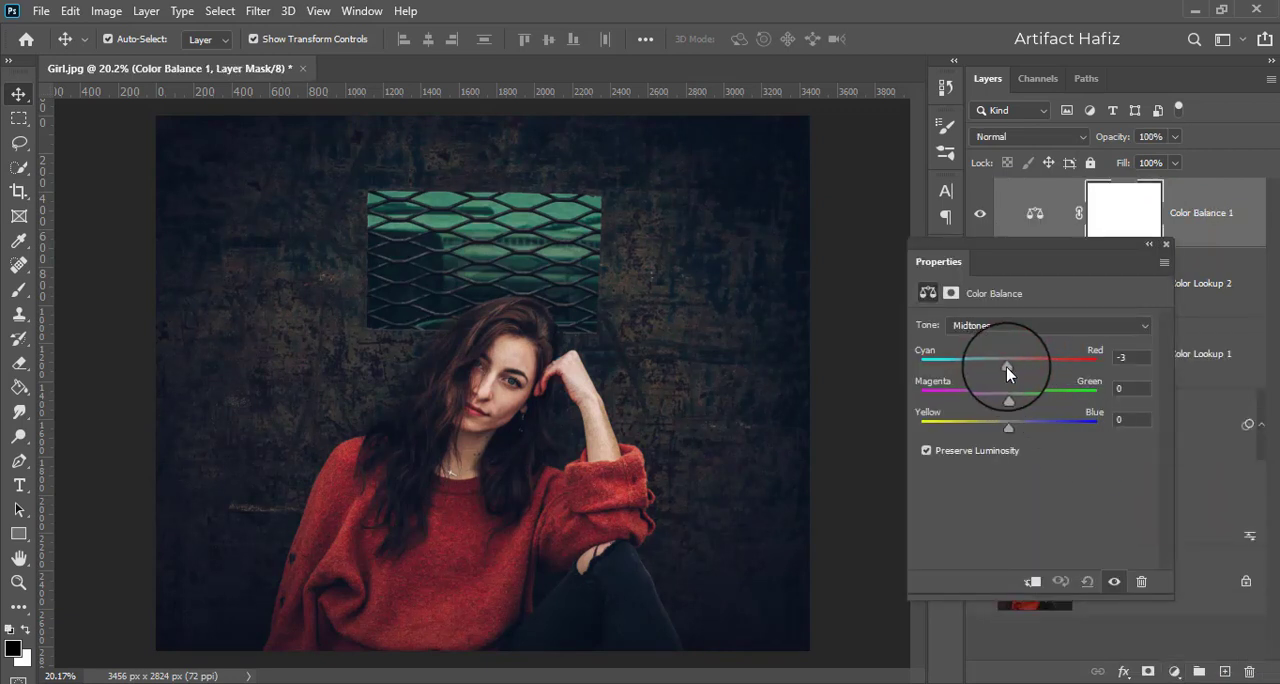
drag(1008, 432, 1022, 428)
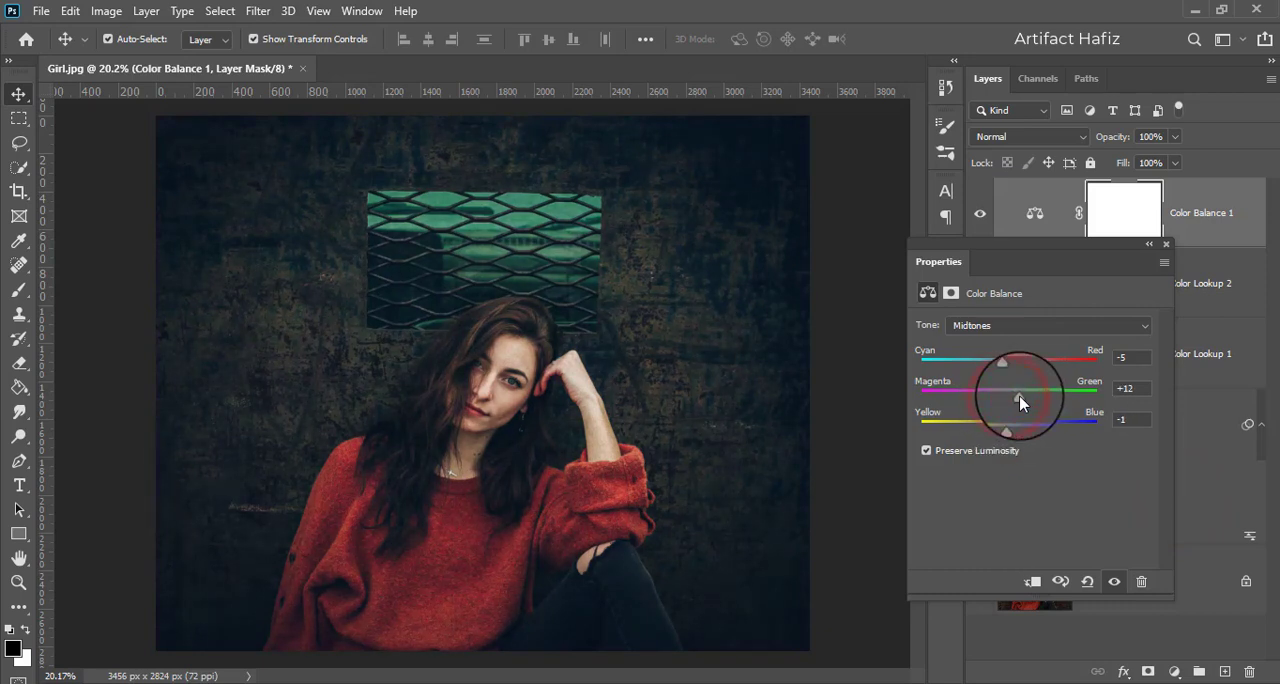
drag(1018, 396, 1010, 400)
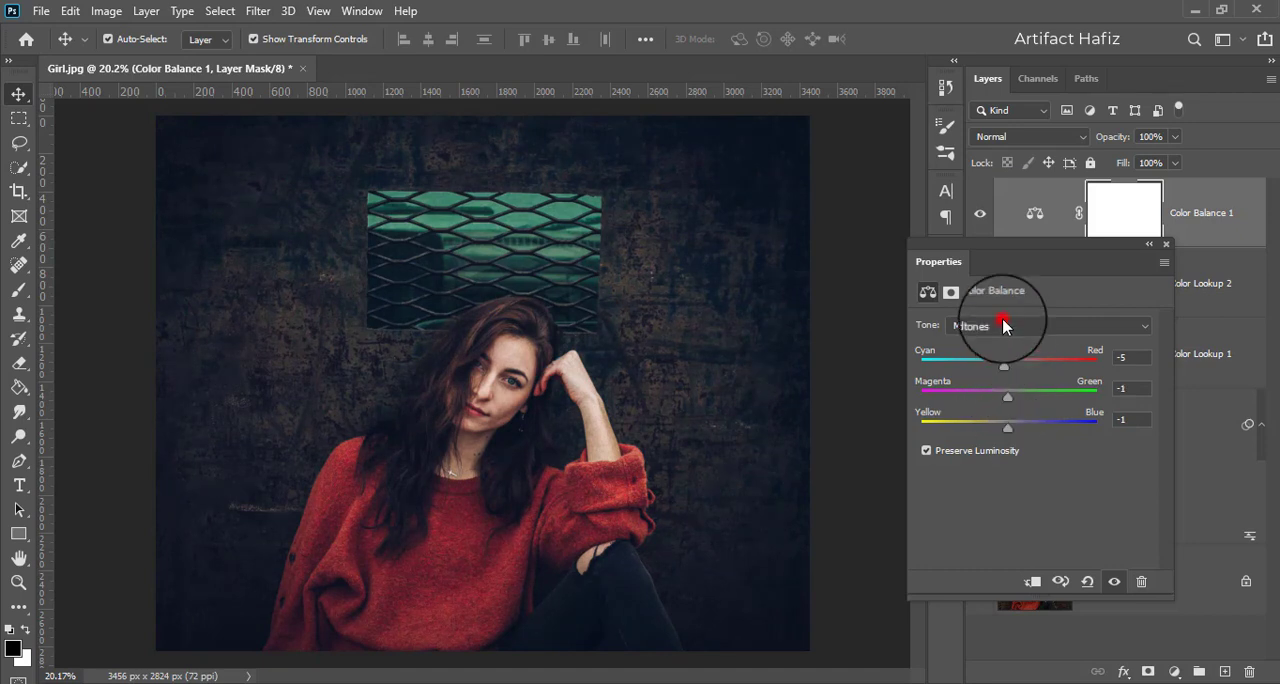
Step: Set the Color Balance shadows to Cyan-Red -18, Magenta-Green -2 and Yellow-Blue -6
click(1005, 325)
click(1005, 344)
drag(1005, 364, 986, 373)
drag(1008, 425, 1005, 432)
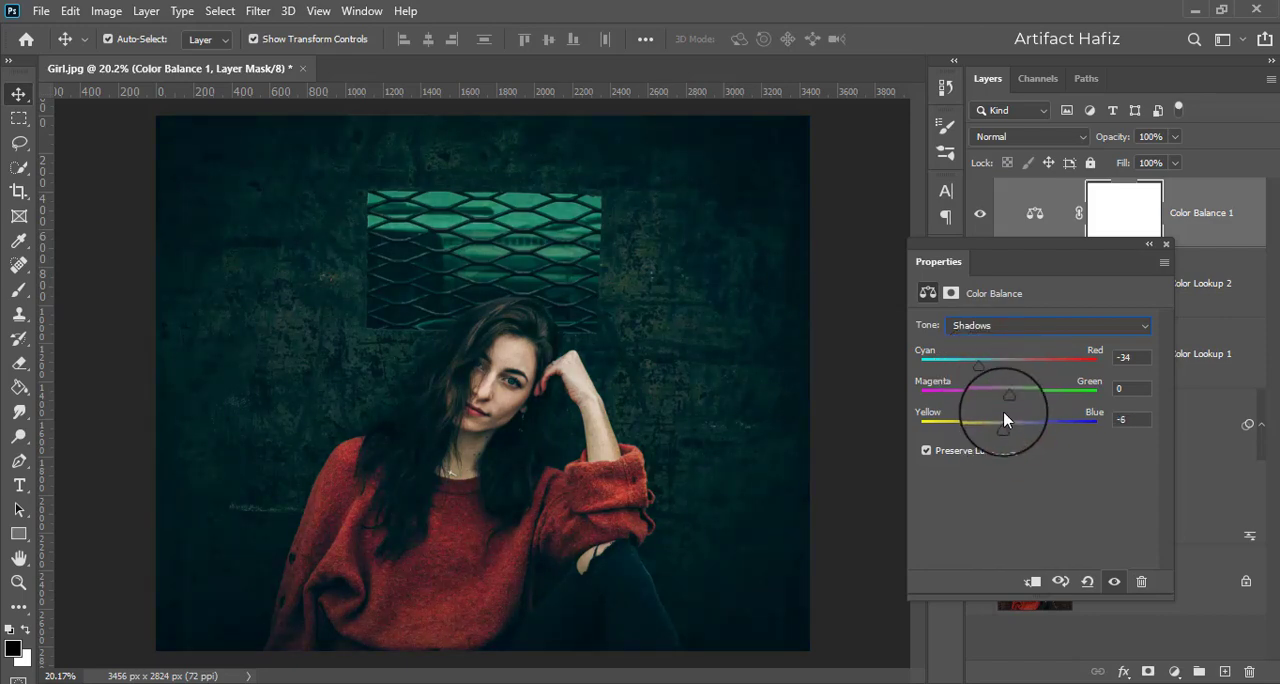
drag(988, 366, 1022, 401)
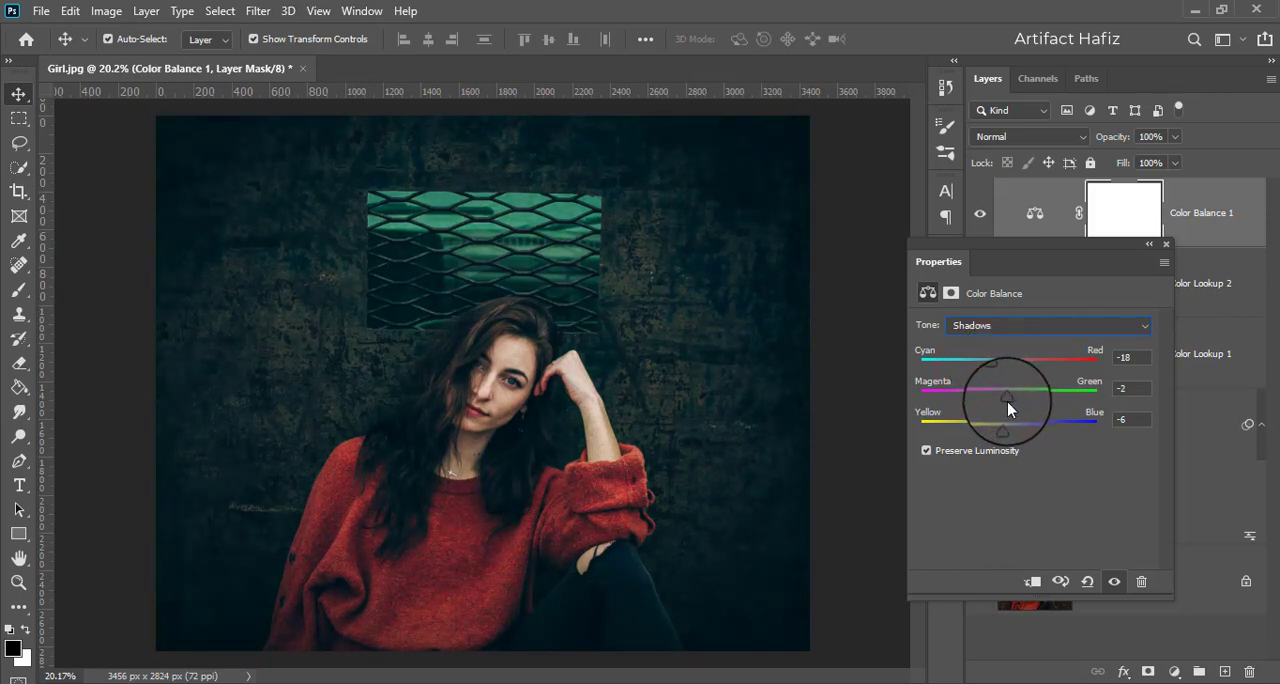
Step: Set the Color Balance highlights to Cyan-Red +20 and shift their Yellow-Blue balance slightly toward blue
click(1010, 336)
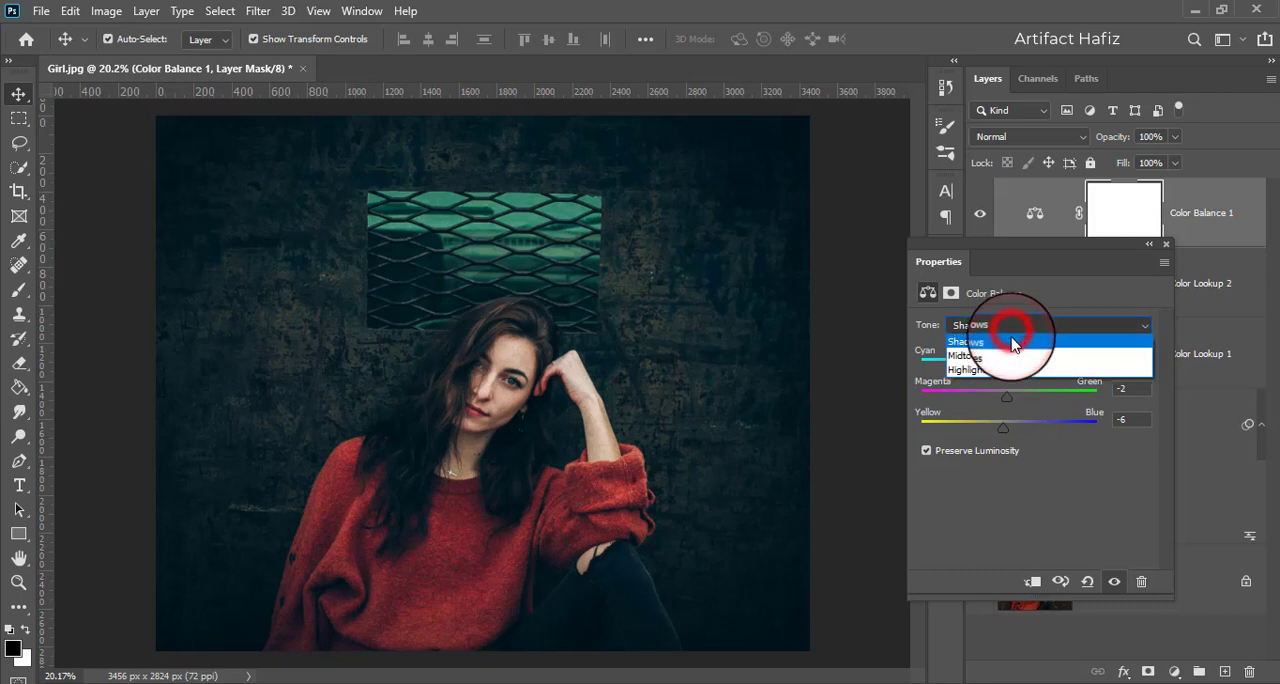
click(1008, 364)
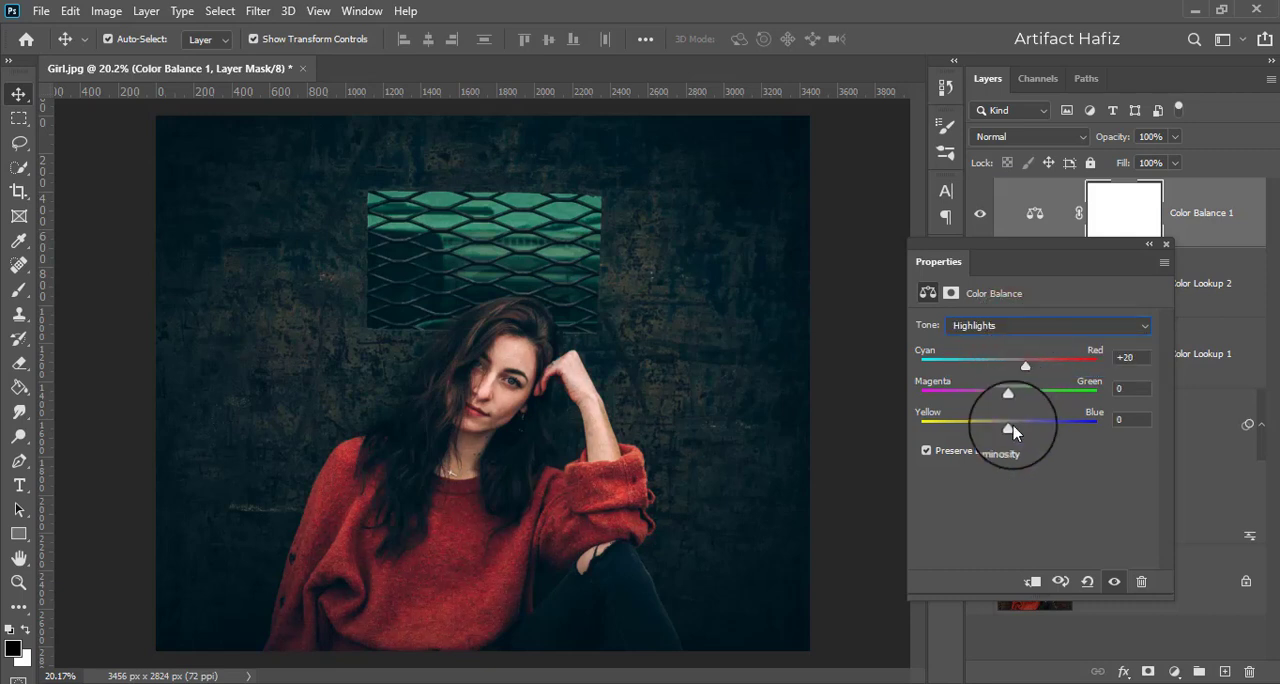
mouse_move(1008, 428)
mouse_down()
mouse_move(997, 430)
mouse_move(1011, 427)
mouse_up()
click(1168, 248)
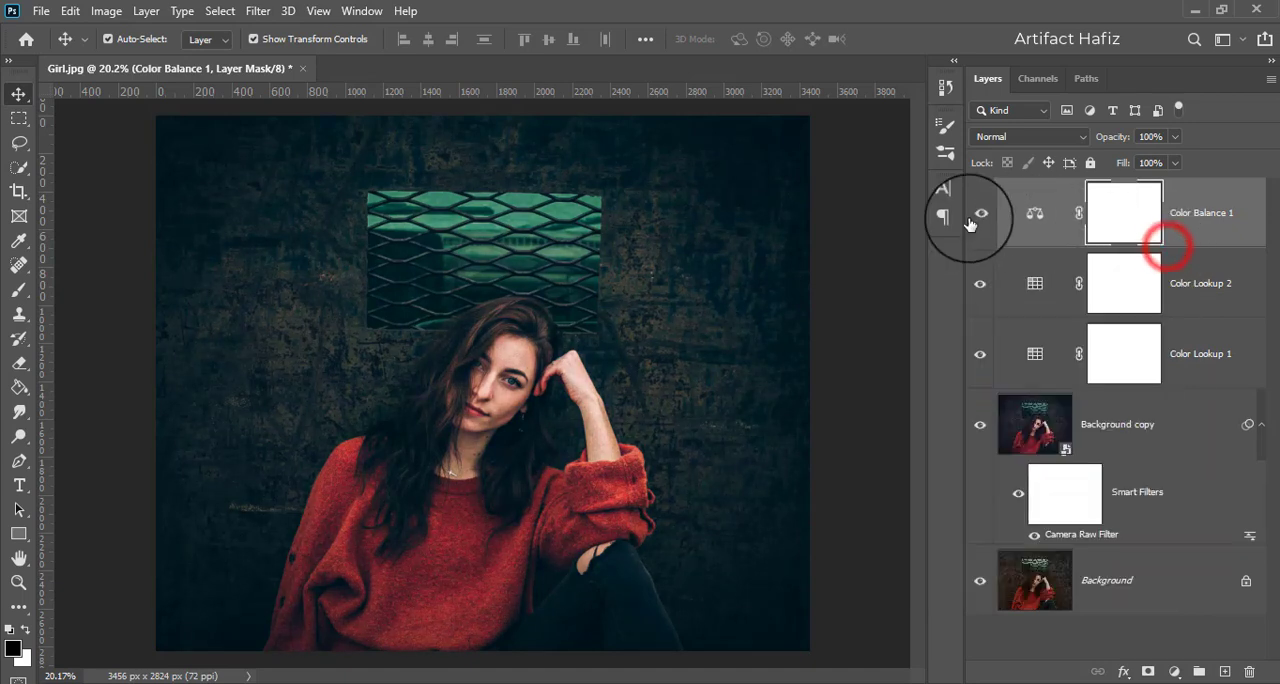
click(1194, 214)
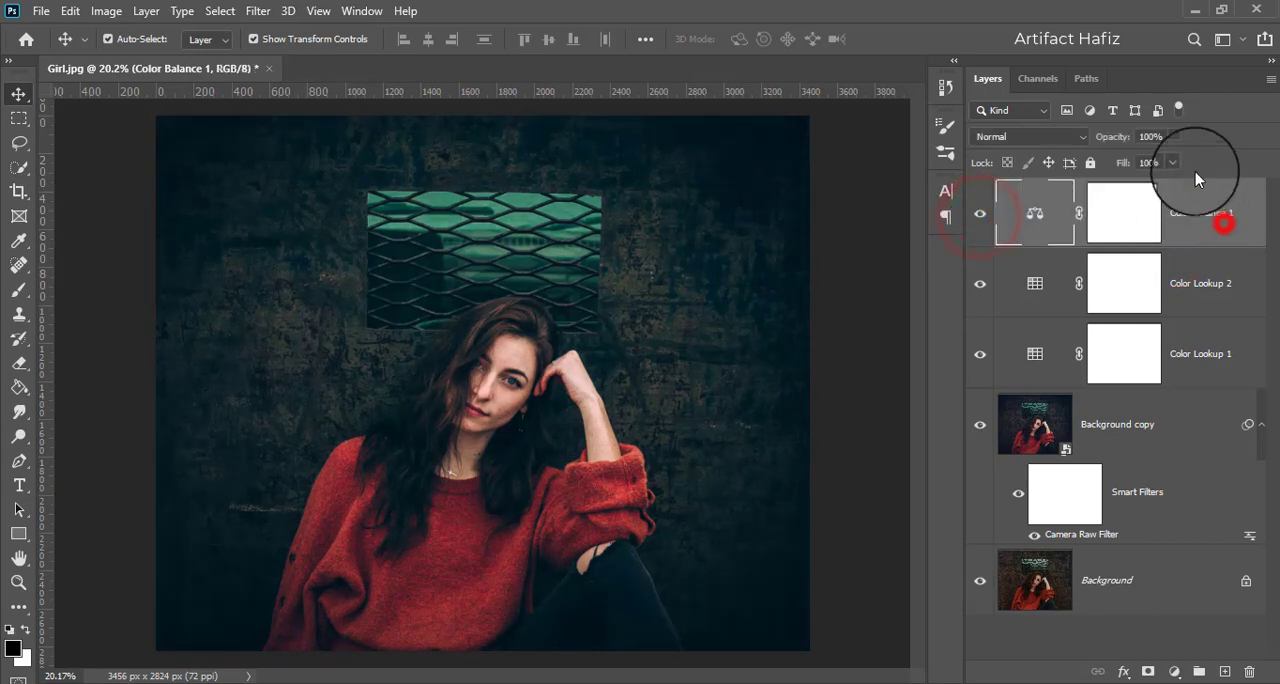
Step: Reduce the Color Balance 1 layer's opacity to 65%
click(1176, 135)
drag(1178, 160, 1147, 165)
click(1206, 207)
Step: Add a Levels adjustment layer above the Color Balance layer with the white input level at 238
click(1174, 671)
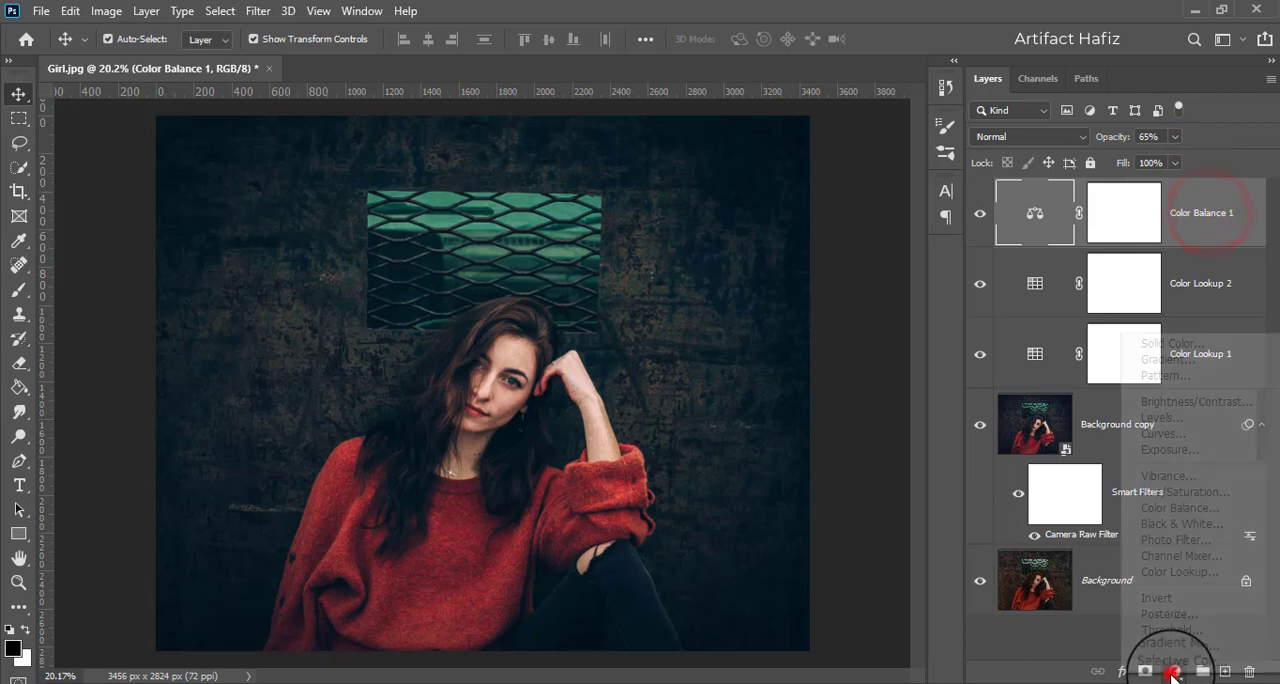
click(1178, 408)
drag(1148, 459, 1135, 462)
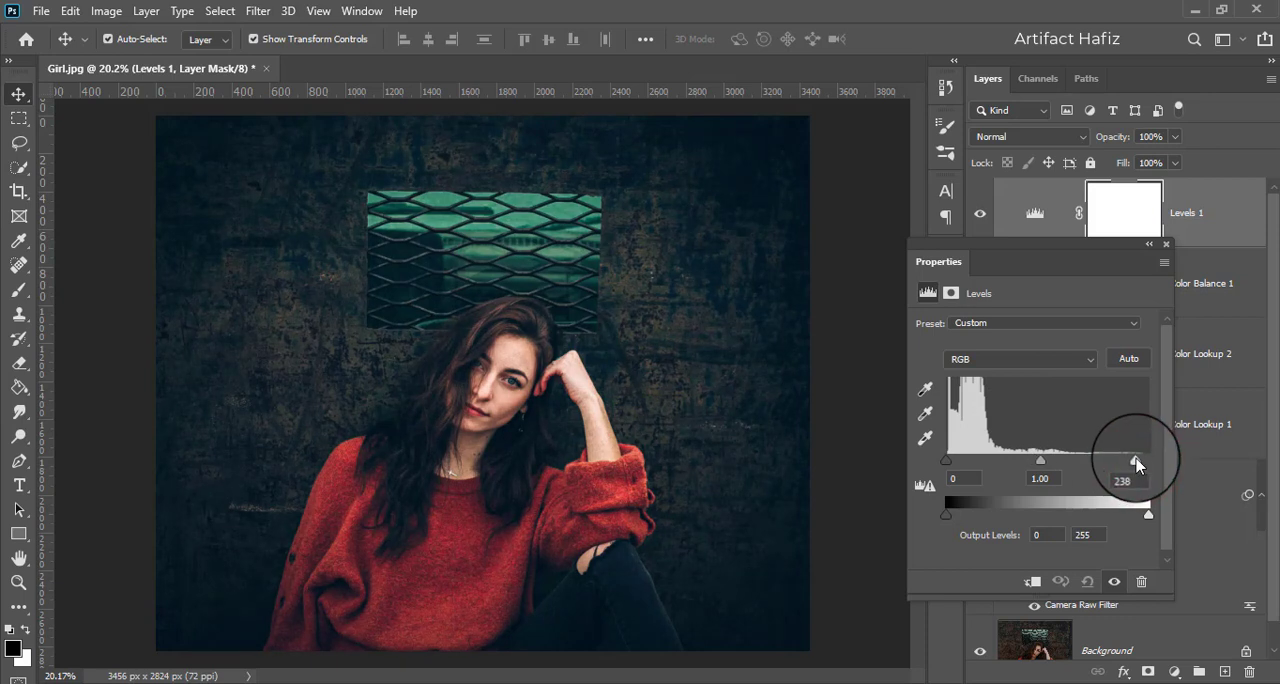
click(1166, 245)
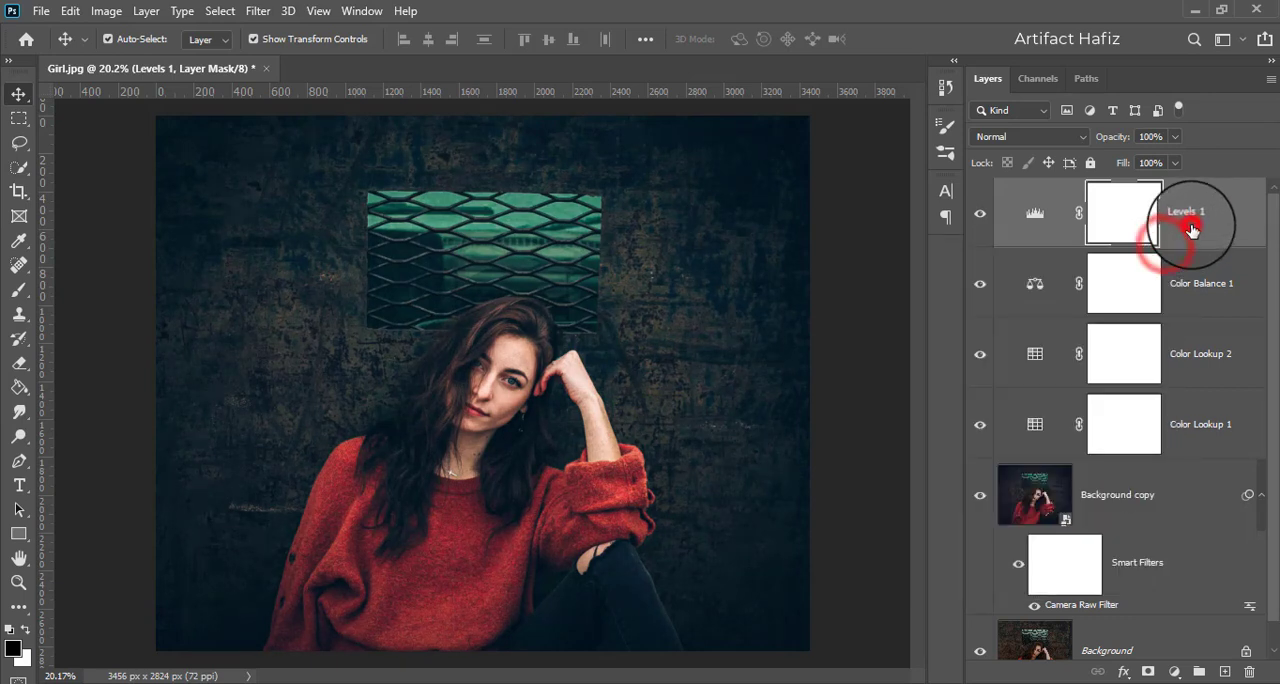
Step: Stamp all visible layers into a new layer at the top of the stack and convert it for smart filters
click(1202, 229)
key(ctrl+alt+shift+e)
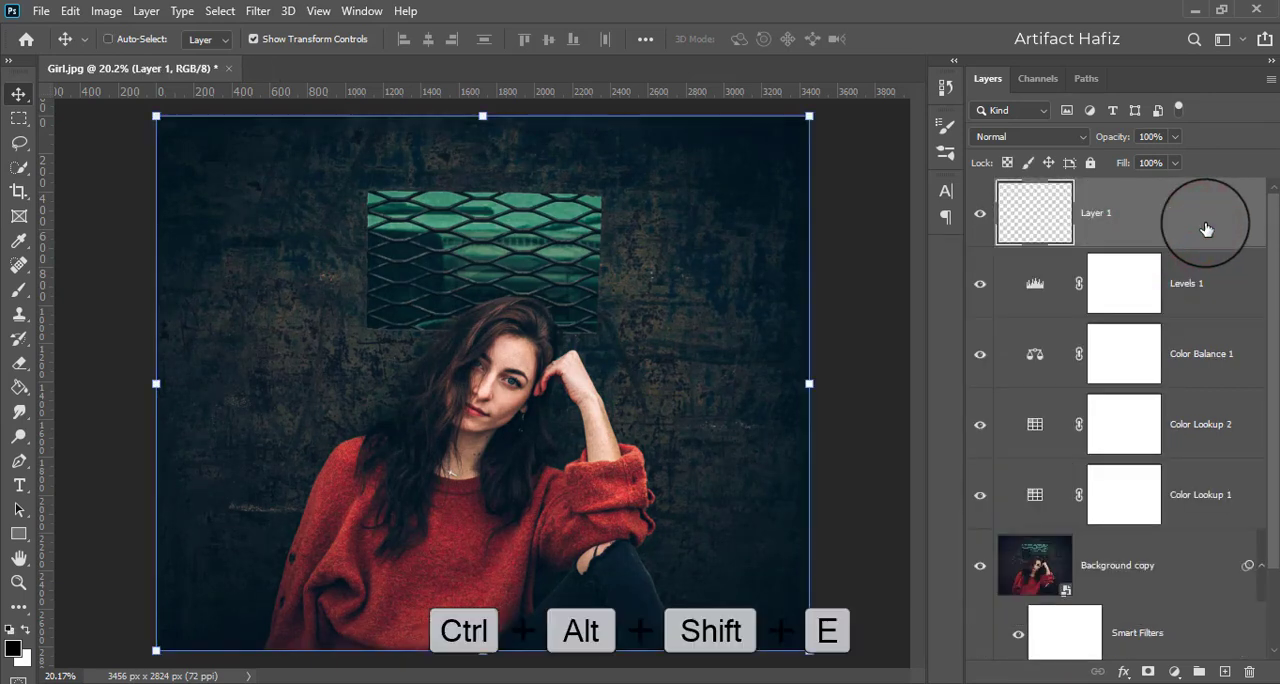
click(258, 11)
click(289, 60)
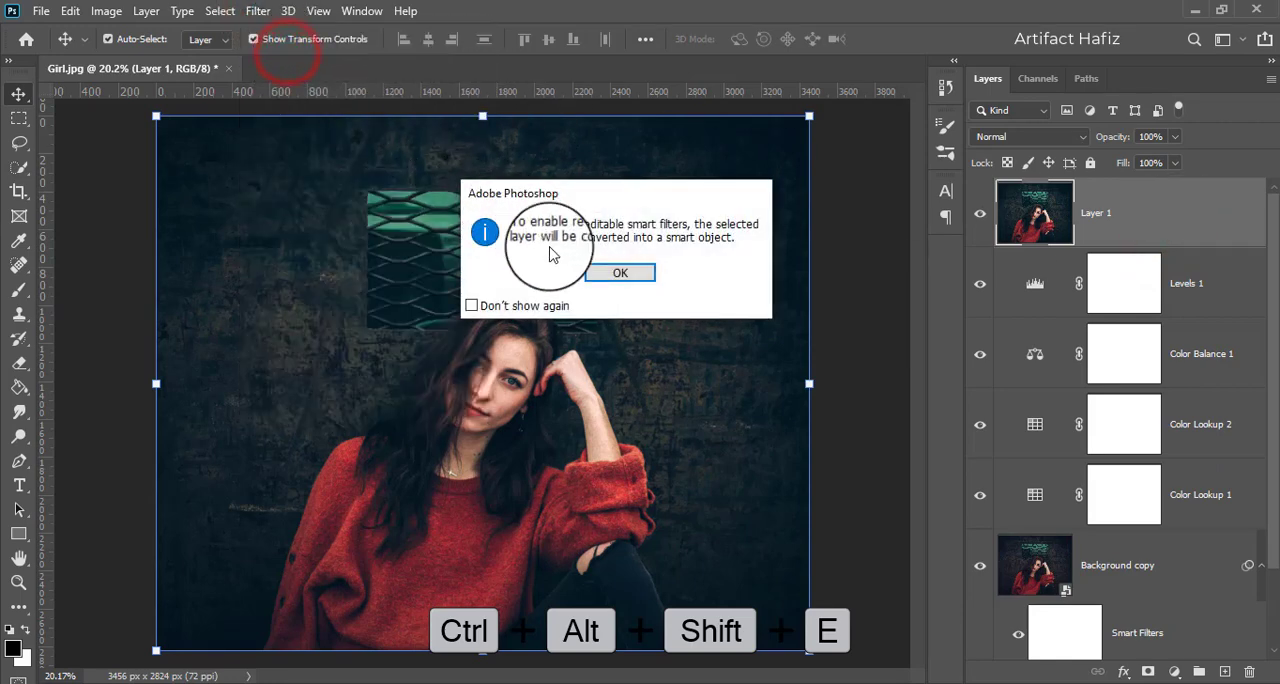
click(597, 272)
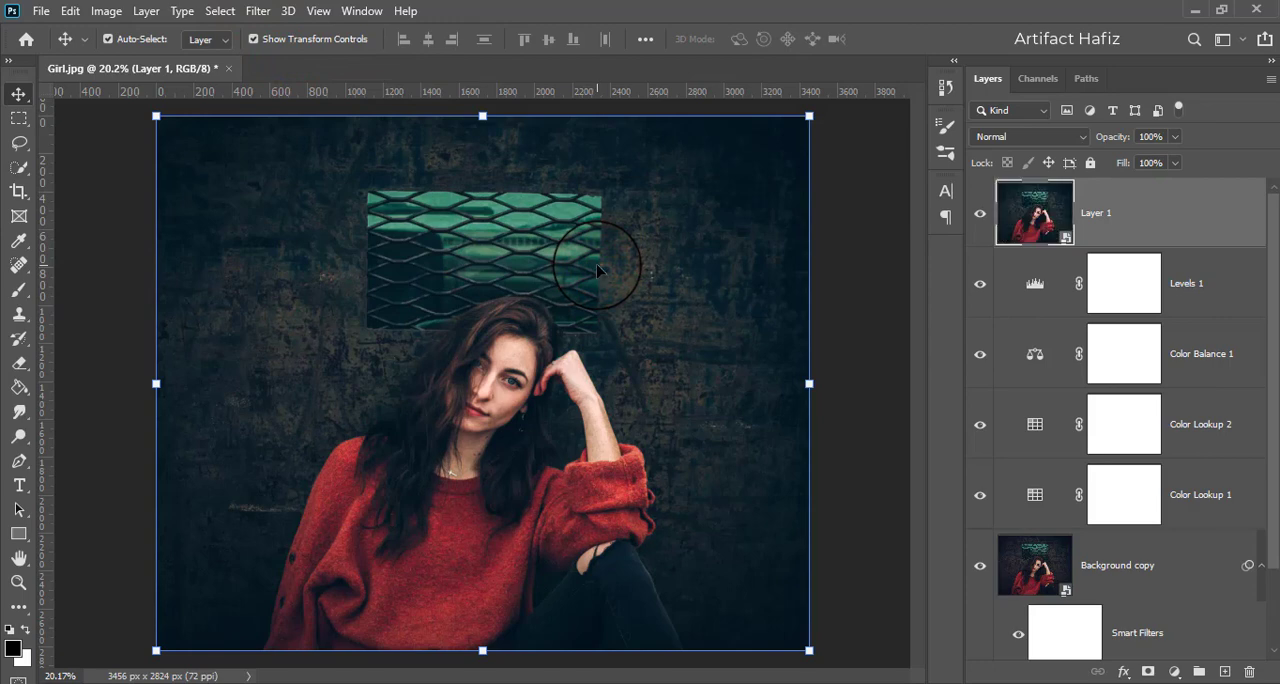
Step: Apply the Camera Raw filter to the stamped smart object layer with Contrast -19 and Texture -9
click(258, 14)
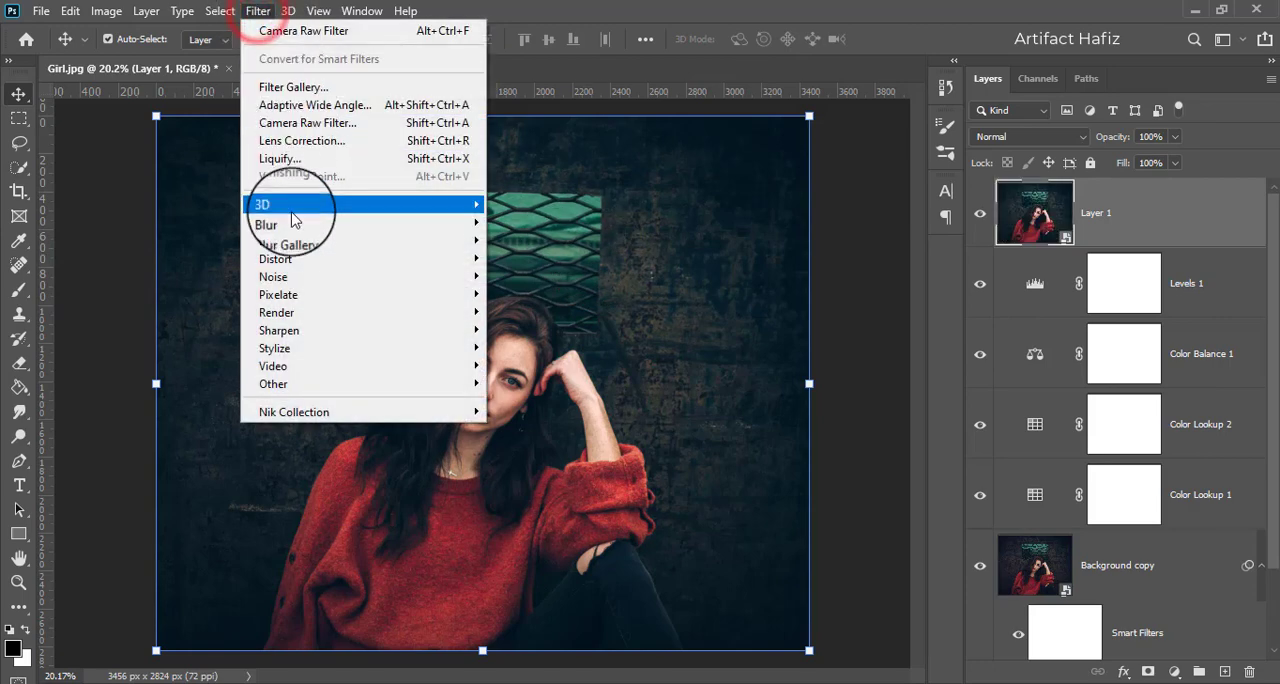
click(322, 123)
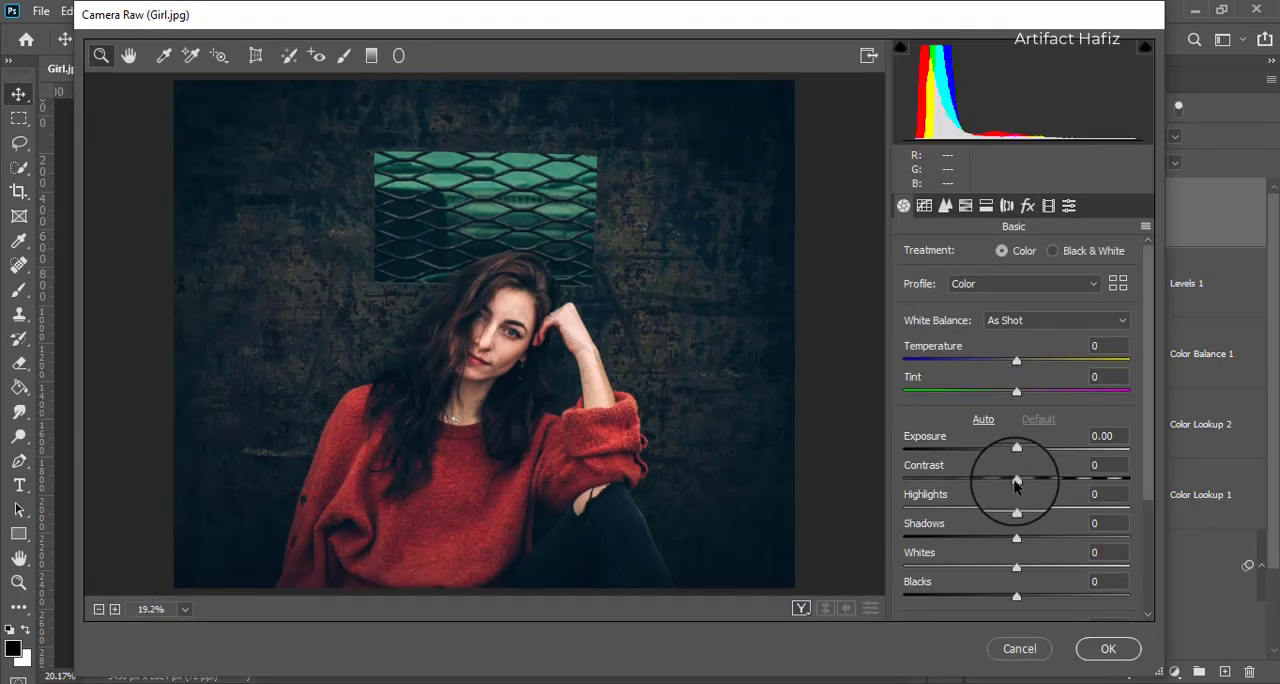
drag(1017, 476, 993, 482)
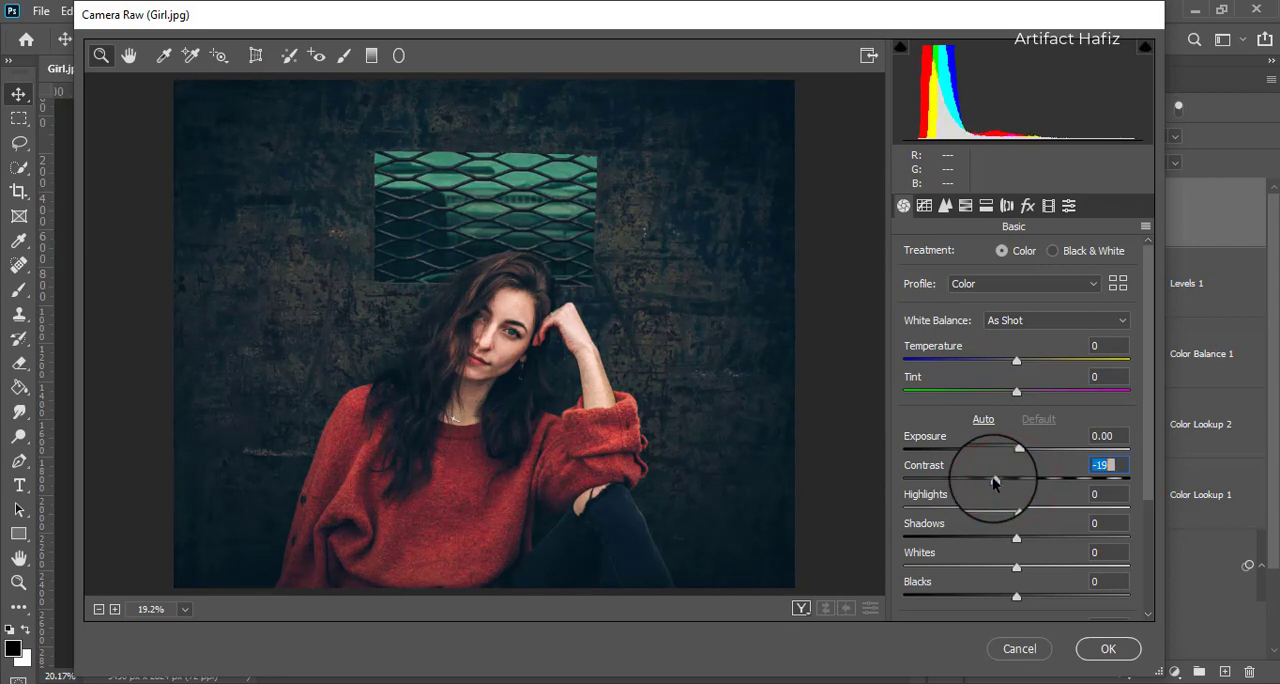
scroll(1140, 410, down, 5)
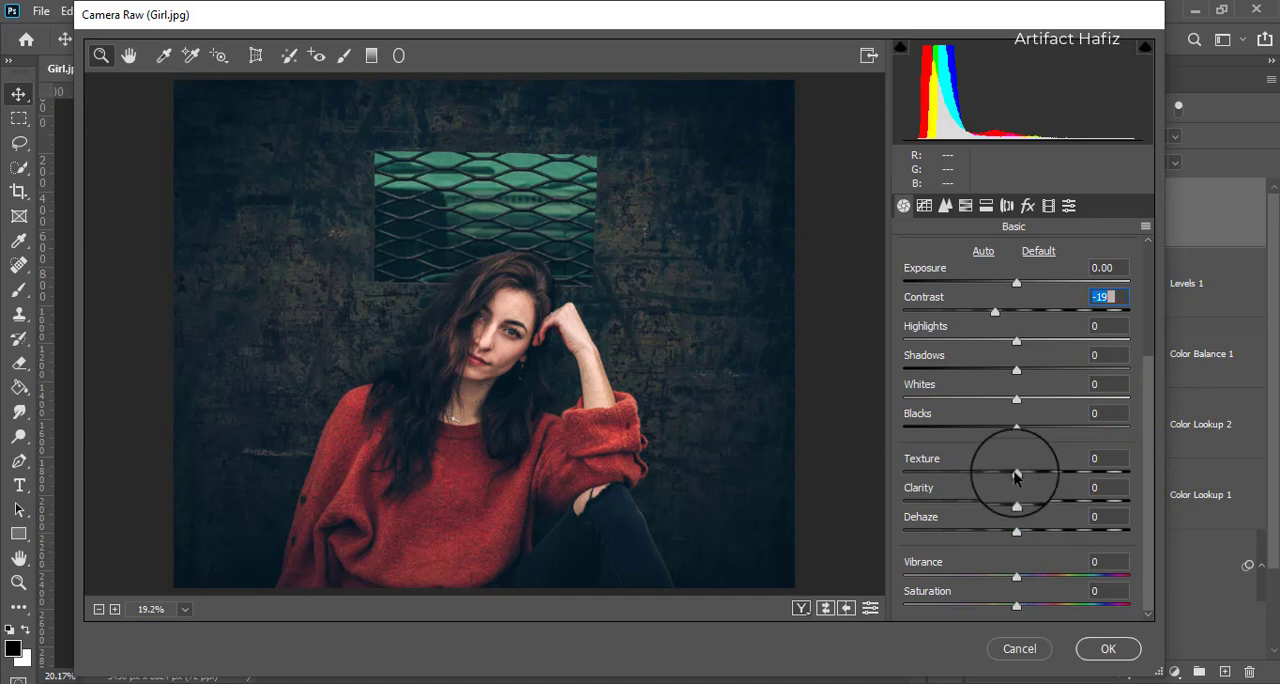
drag(989, 483, 1021, 480)
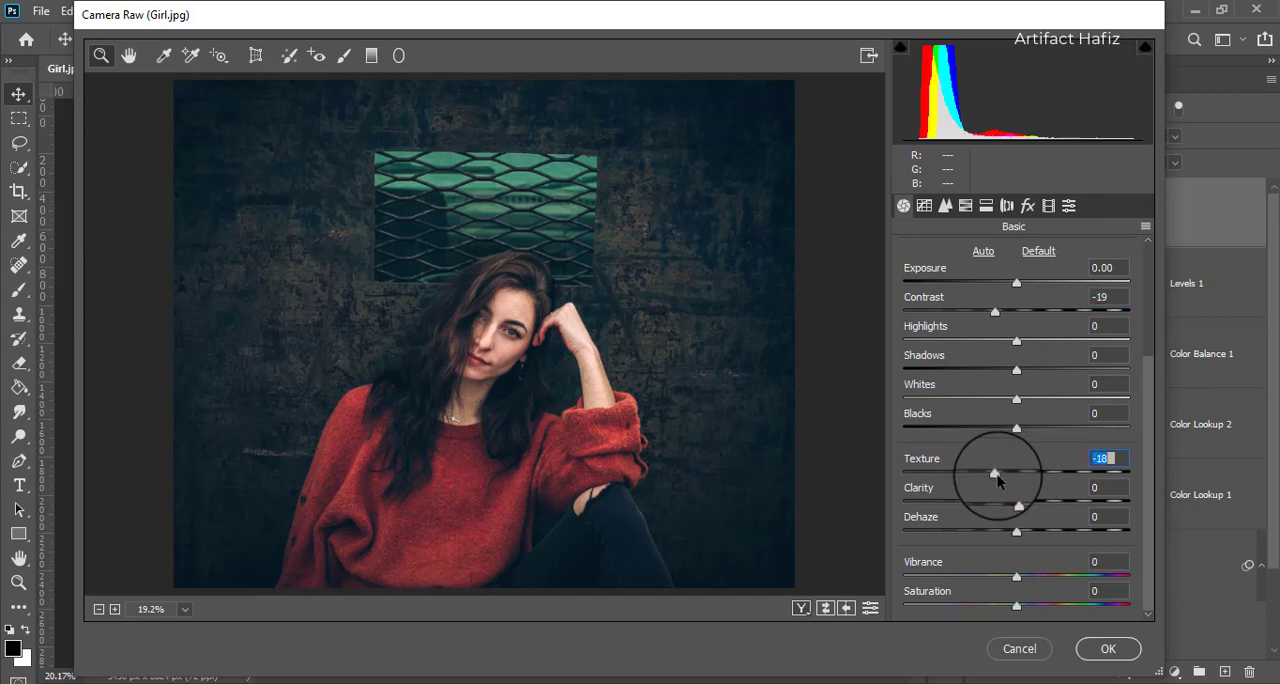
key(Up)
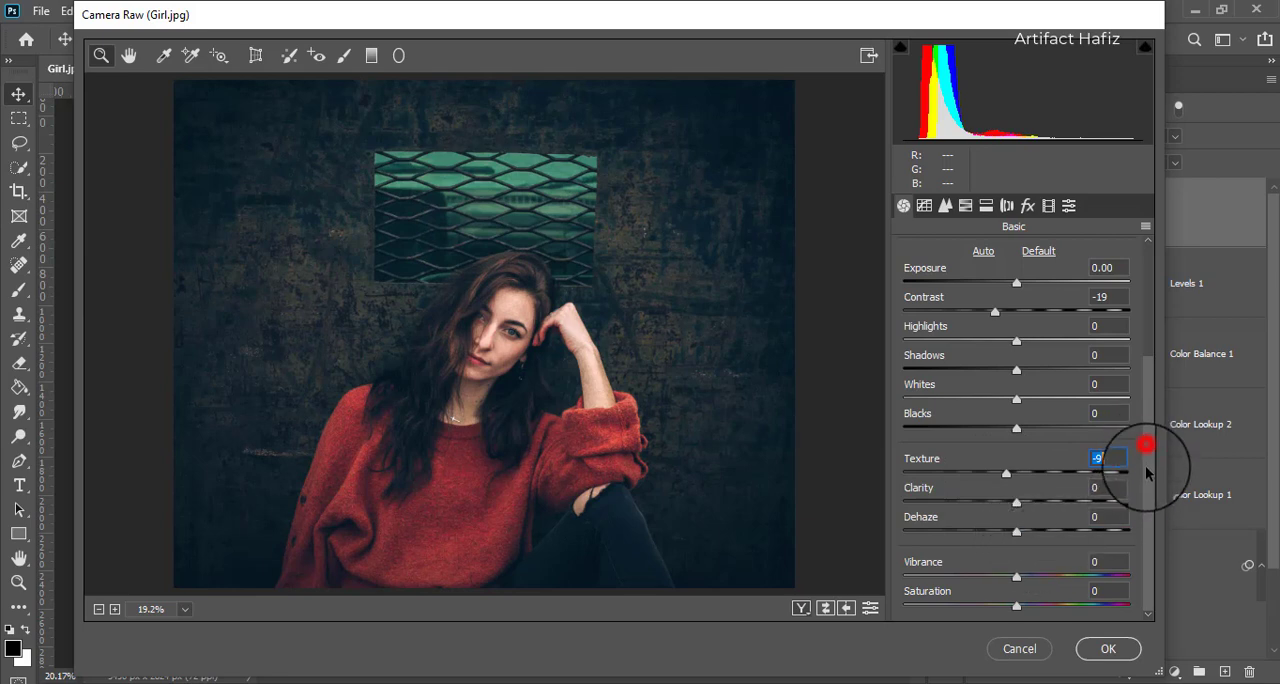
click(1106, 649)
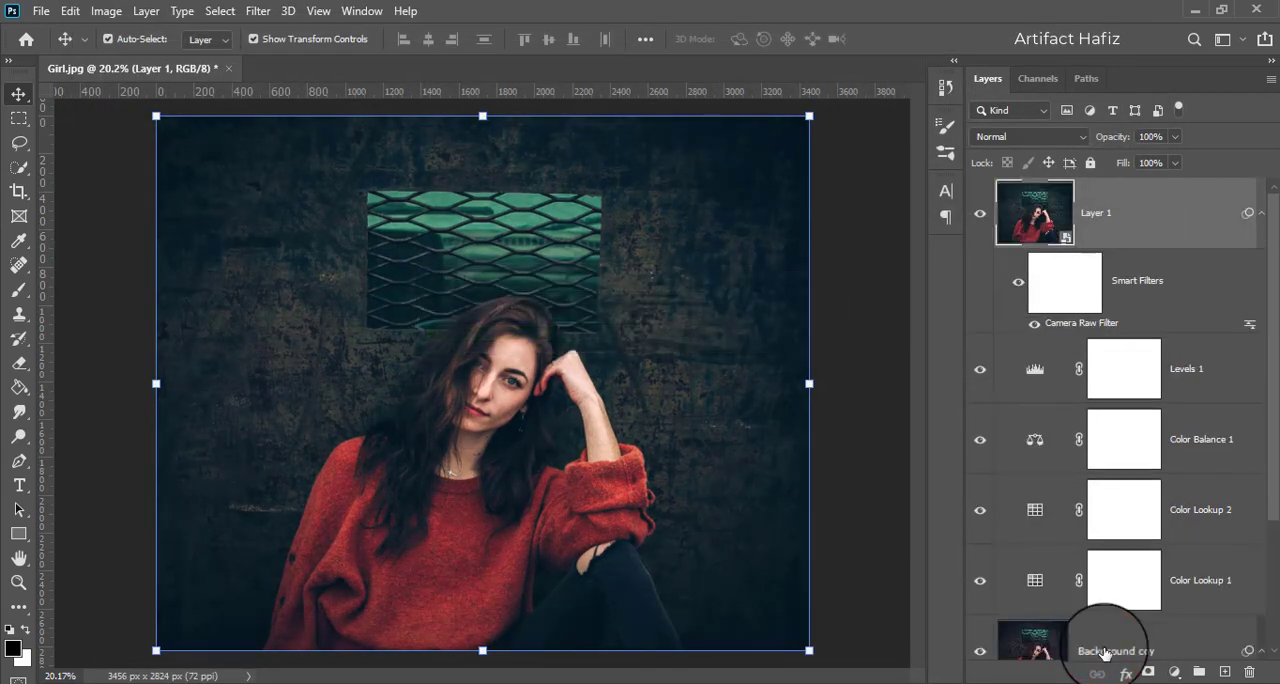
Step: Compare the original photo with the graded result by toggling the visibility of all layers except Background
scroll(1040, 512, down, 3)
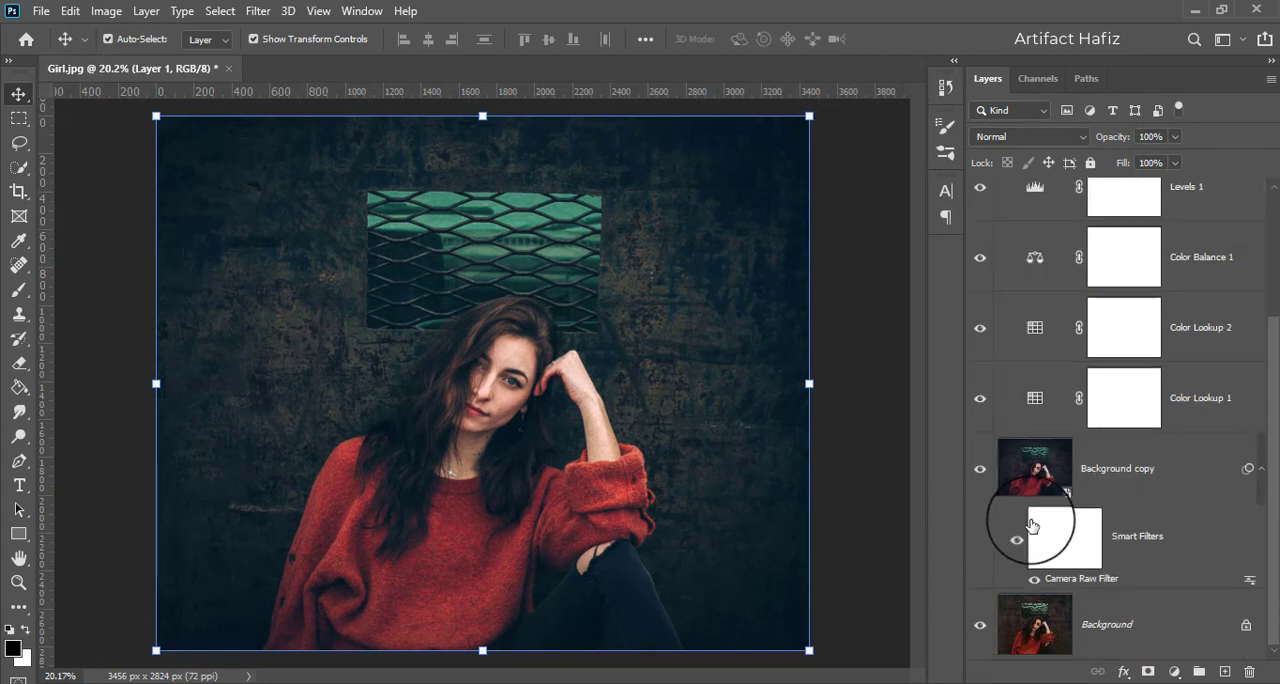
key(alt)
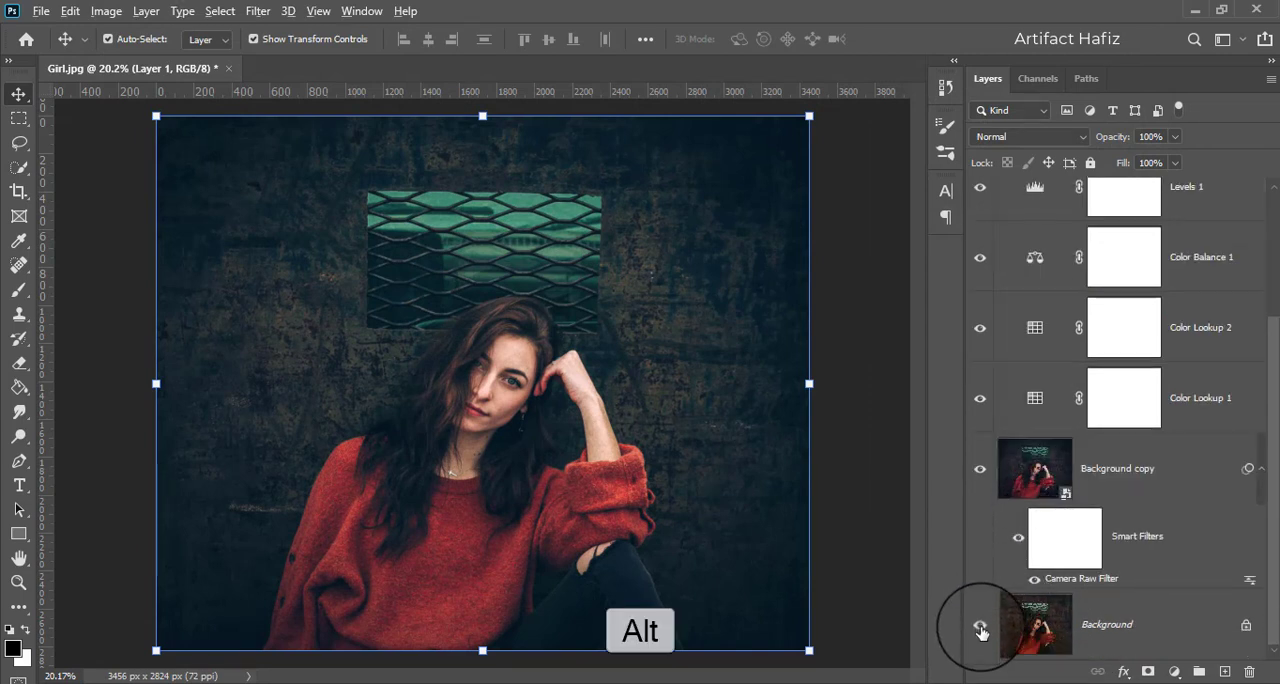
alt+click(981, 630)
alt+click(981, 630)
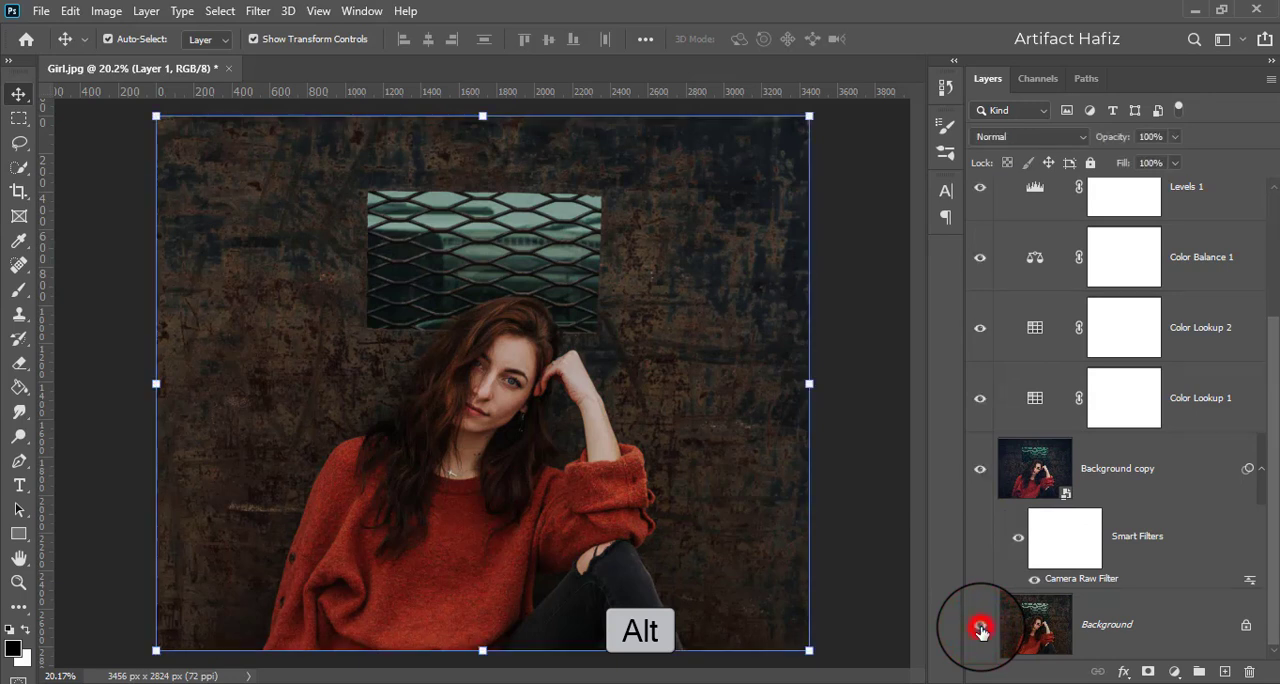
alt+click(981, 630)
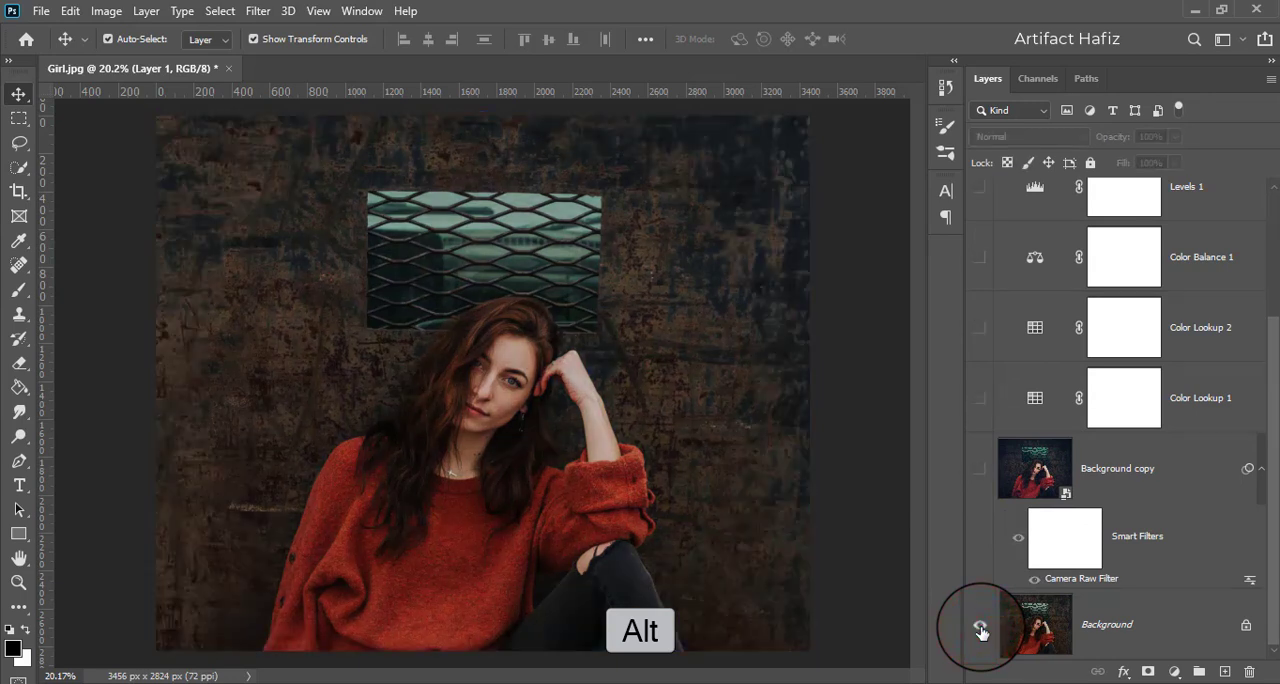
alt+click(981, 630)
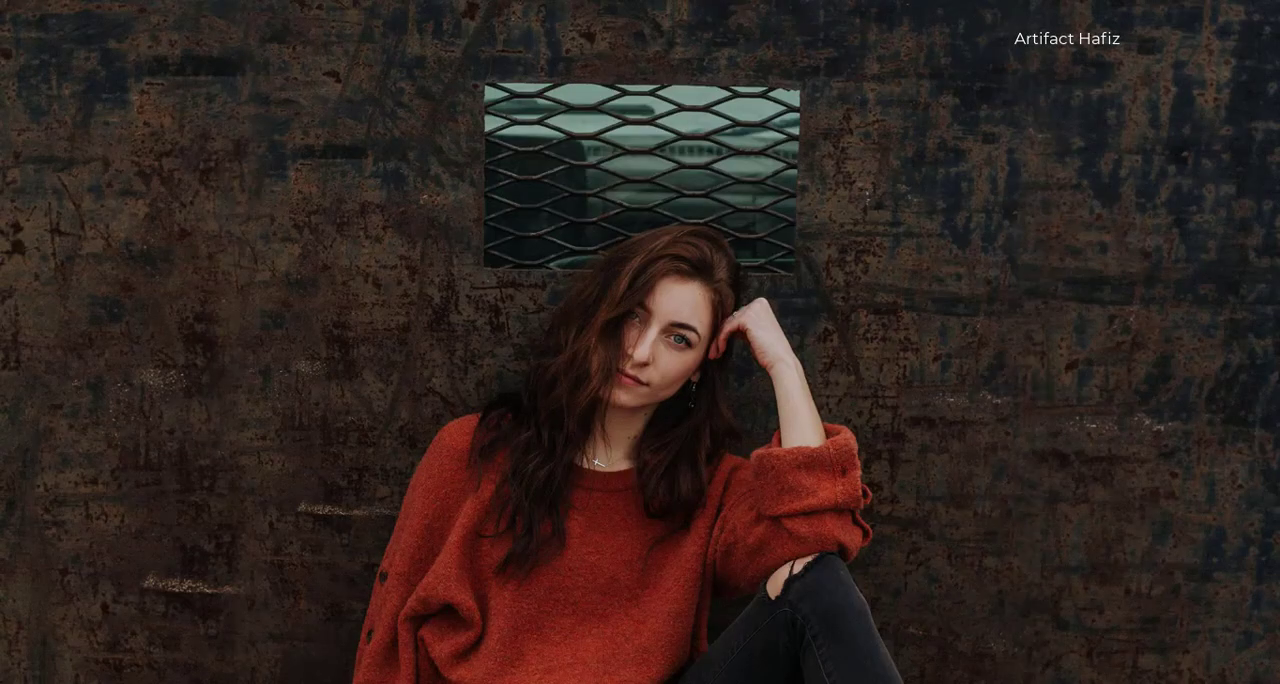